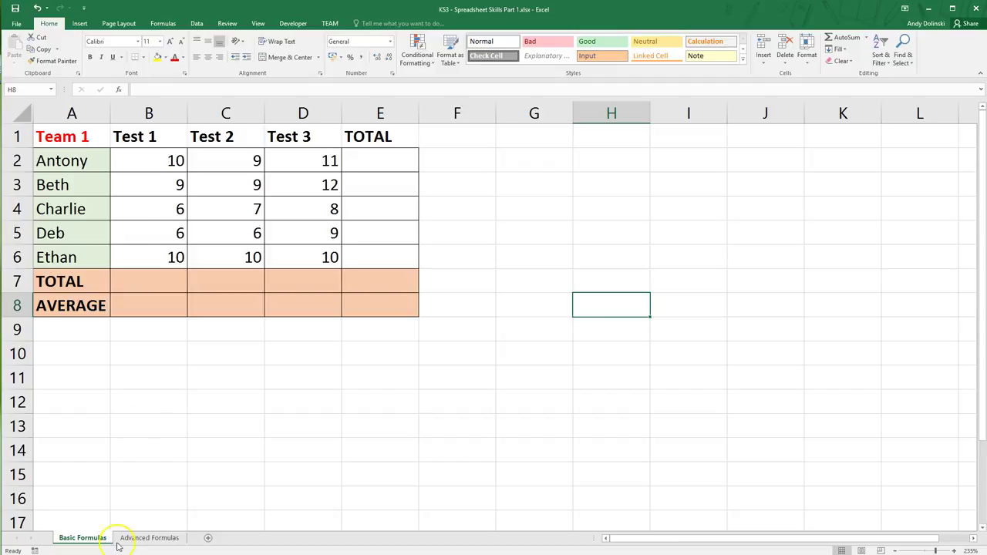
# List spreadsheets, formulas, calculate and = down column G from G2, leaving G5 blank.
pyautogui.click(518, 165)
pyautogui.write('spreadsheets')
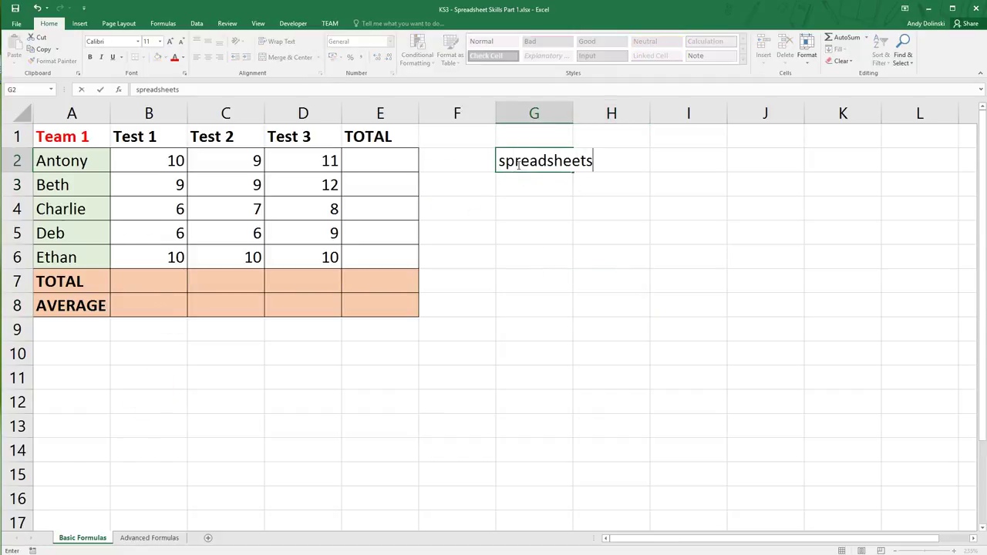
pyautogui.press('Return')
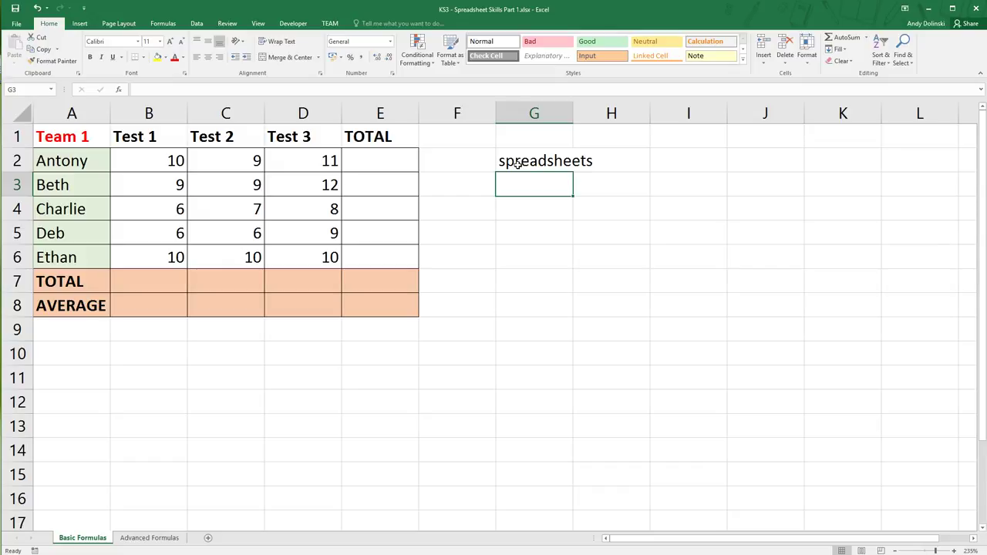
pyautogui.write('forma')
pyautogui.press('BackSpace')
pyautogui.write('ulas')
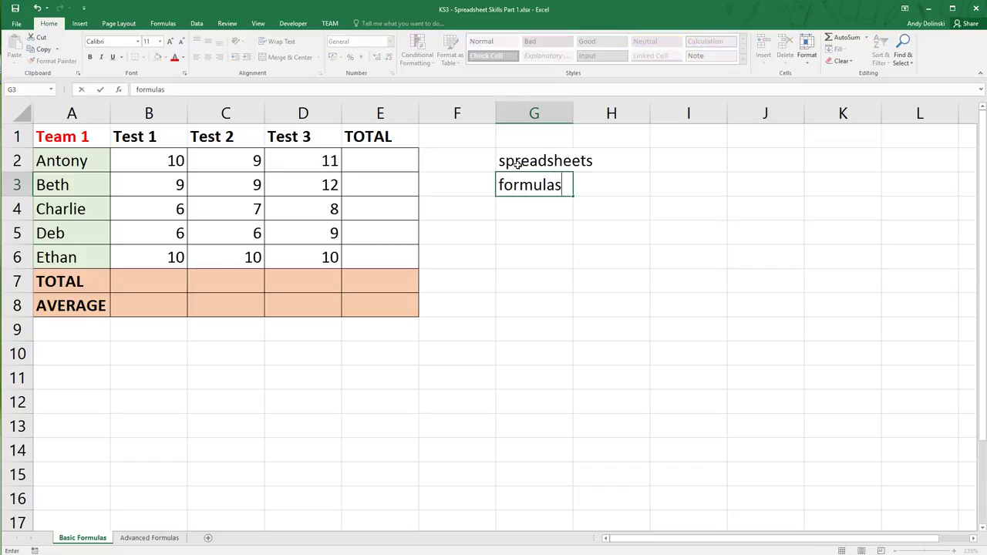
pyautogui.press('Return')
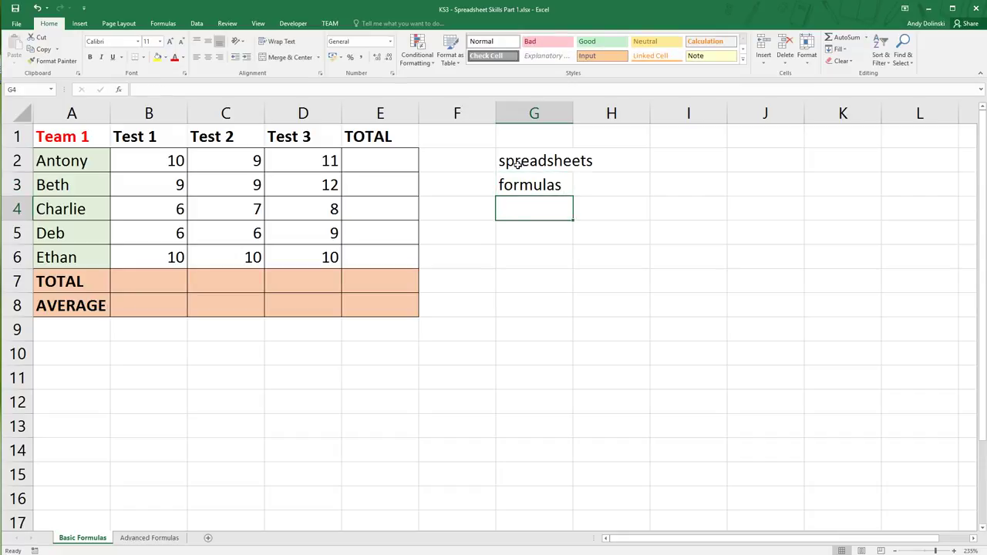
pyautogui.write('calculate')
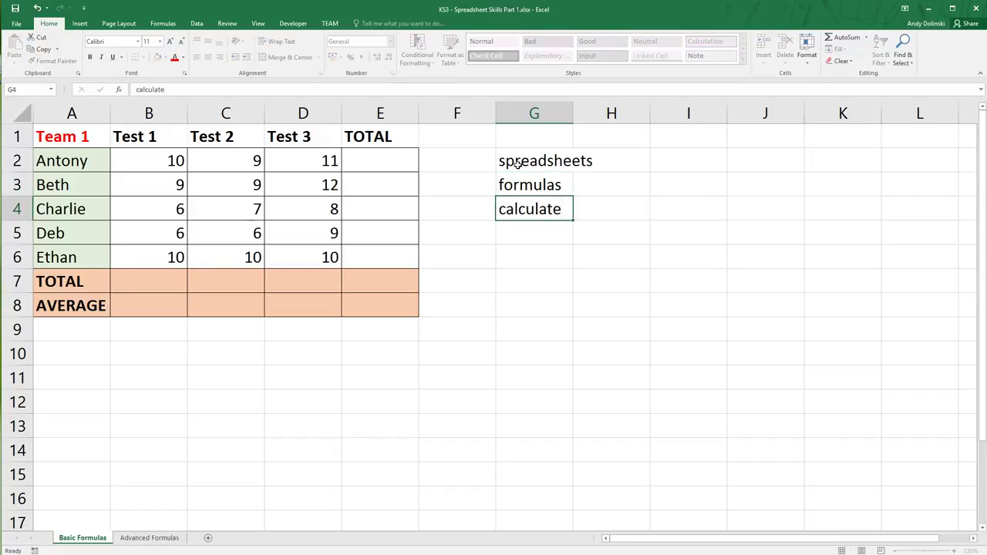
pyautogui.press('Return')
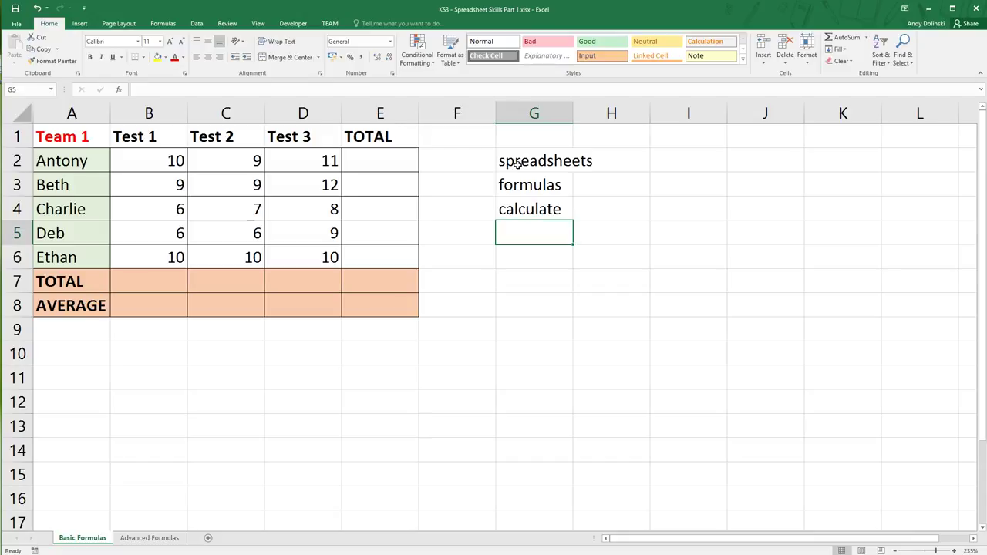
pyautogui.press('Return')
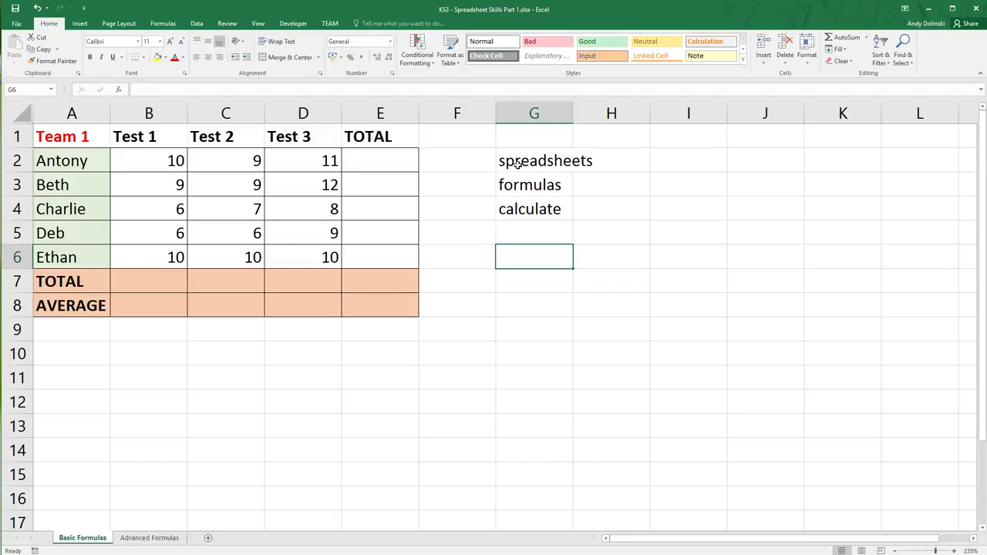
pyautogui.write('=')
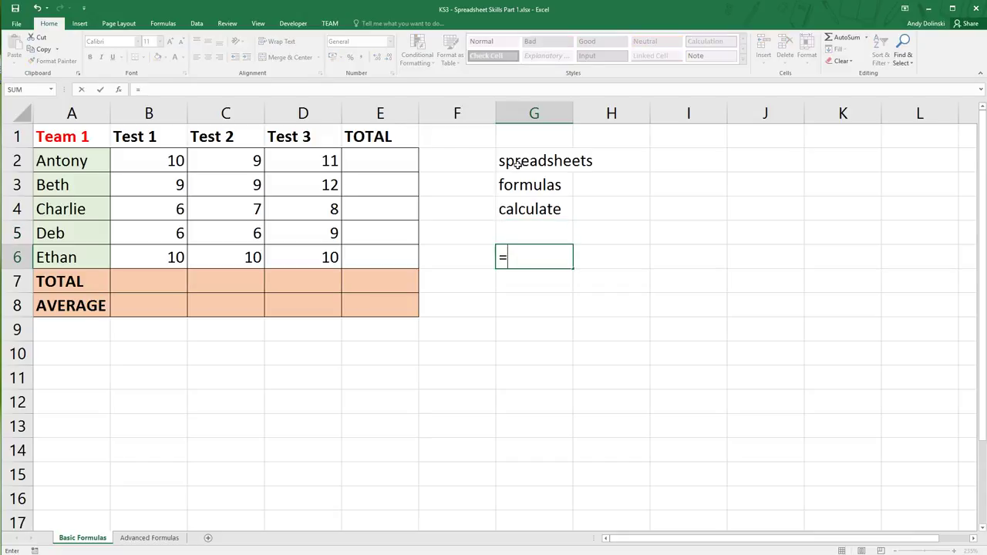
pyautogui.press('Return')
# Add 'cell references' in G7 and begin the operator note in G8.
pyautogui.write('celle')
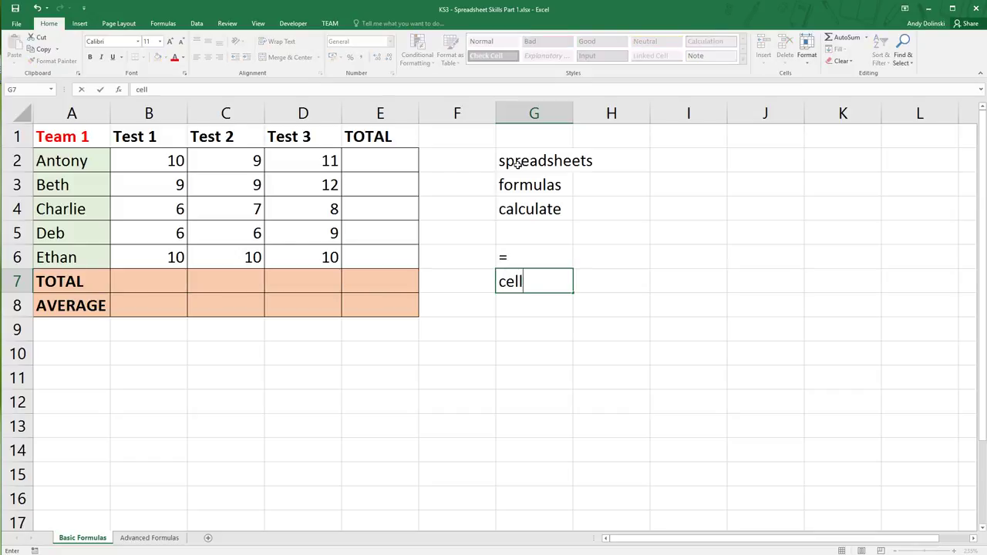
pyautogui.press('BackSpace')
pyautogui.write('e')
pyautogui.press('BackSpace')
pyautogui.write('refences')
pyautogui.press('BackSpace')
pyautogui.press('BackSpace')
pyautogui.press('BackSpace')
pyautogui.press('BackSpace')
pyautogui.write('rences')
pyautogui.press('Return')
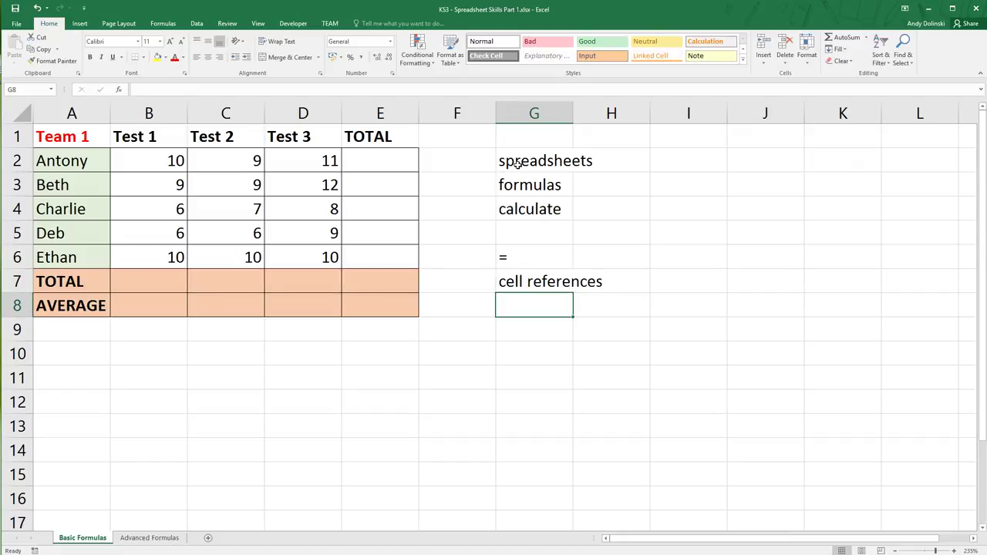
pyautogui.write('o')
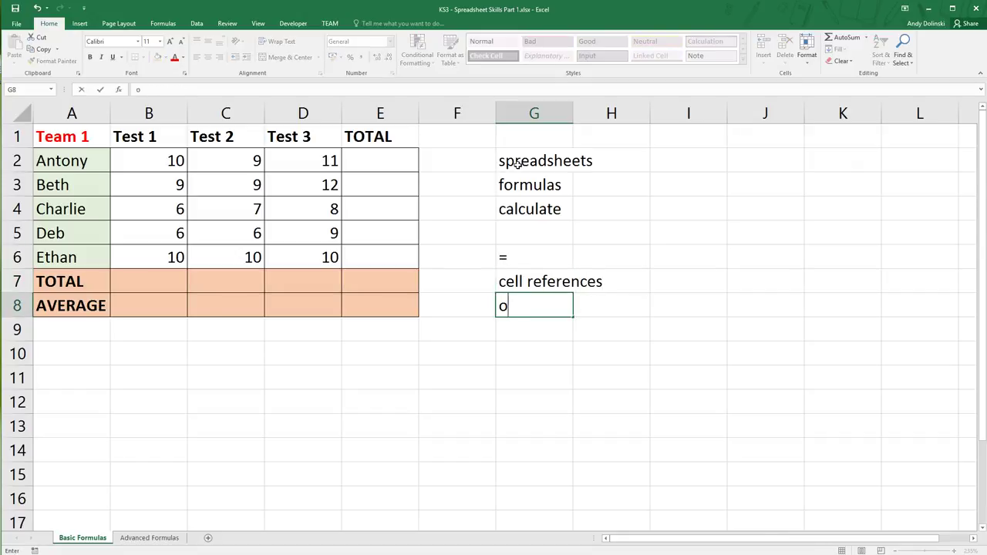
pyautogui.write('perator + -')
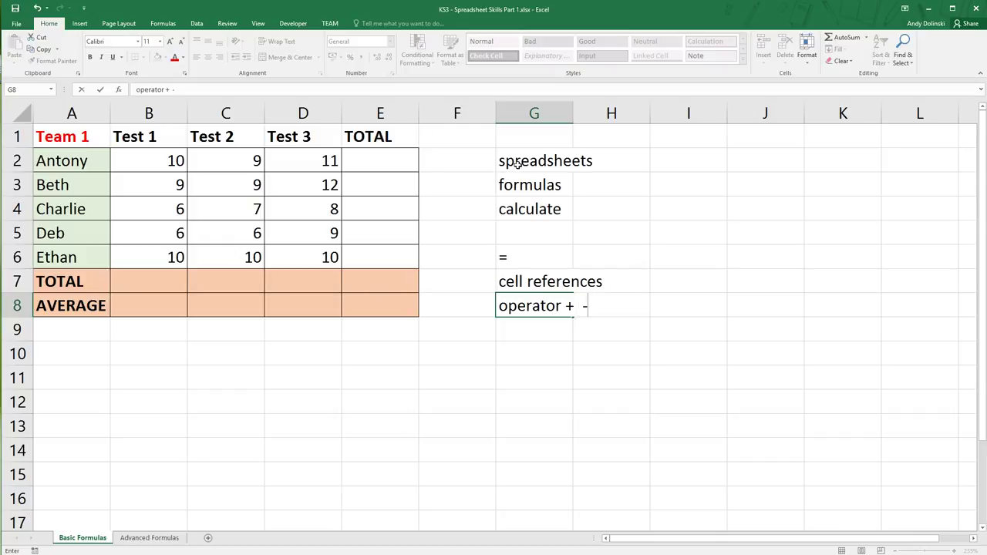
pyautogui.write(' / *')
# Finish the 'operator + - / *' note in G8 and move to an empty cell.
pyautogui.click(576, 347)
pyautogui.click(528, 339)
pyautogui.click(526, 355)
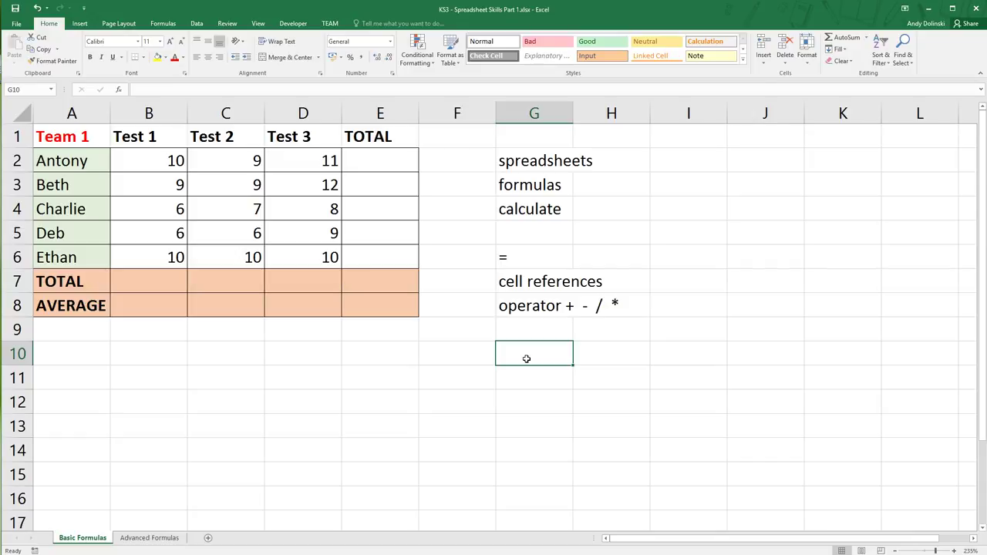
# Select E2, then highlight Antony's and Beth's score rows 2 and 3.
pyautogui.click(374, 162)
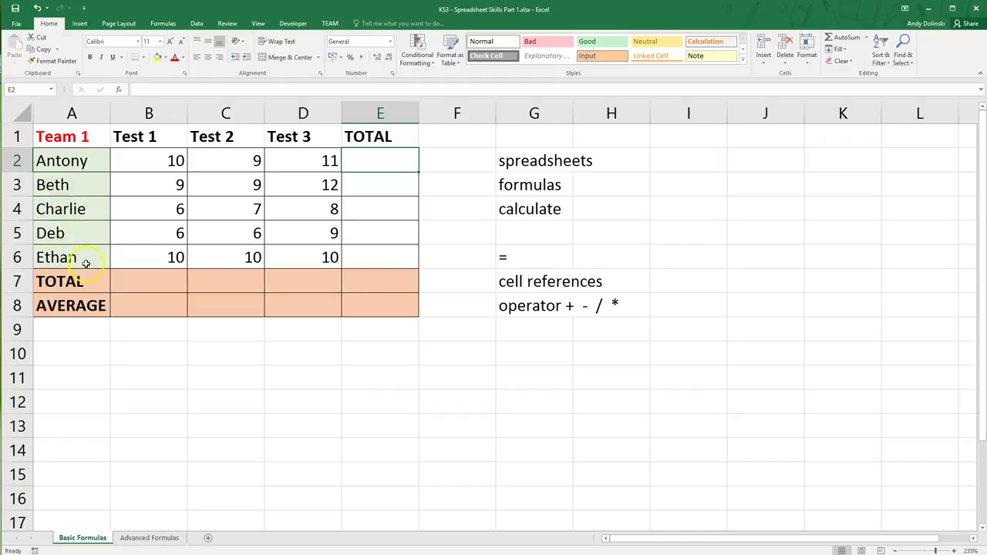
pyautogui.scroll(-2, 170, 187)
pyautogui.scroll(2, 205, 255)
pyautogui.moveTo(72, 159); pyautogui.dragTo(365, 155)
pyautogui.moveTo(86, 188); pyautogui.dragTo(379, 182)
pyautogui.click(374, 158)
pyautogui.write('30')
pyautogui.press('Return')
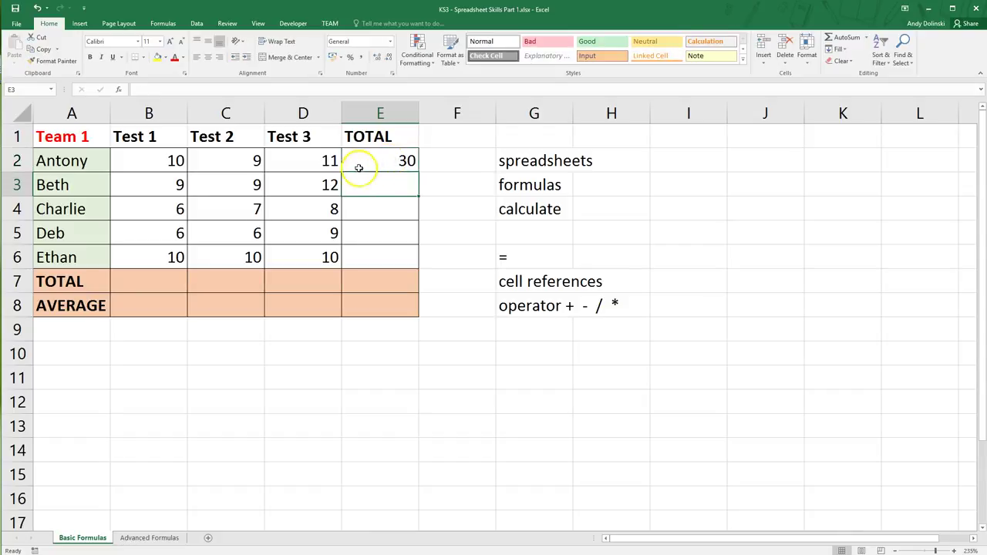
pyautogui.click(243, 162)
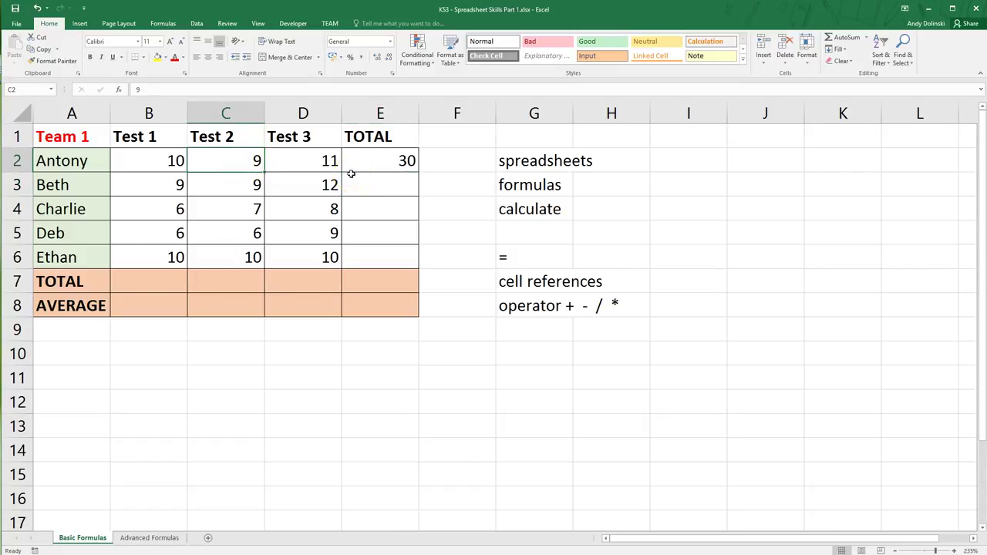
pyautogui.write('11')
pyautogui.press('Return')
pyautogui.click(403, 160)
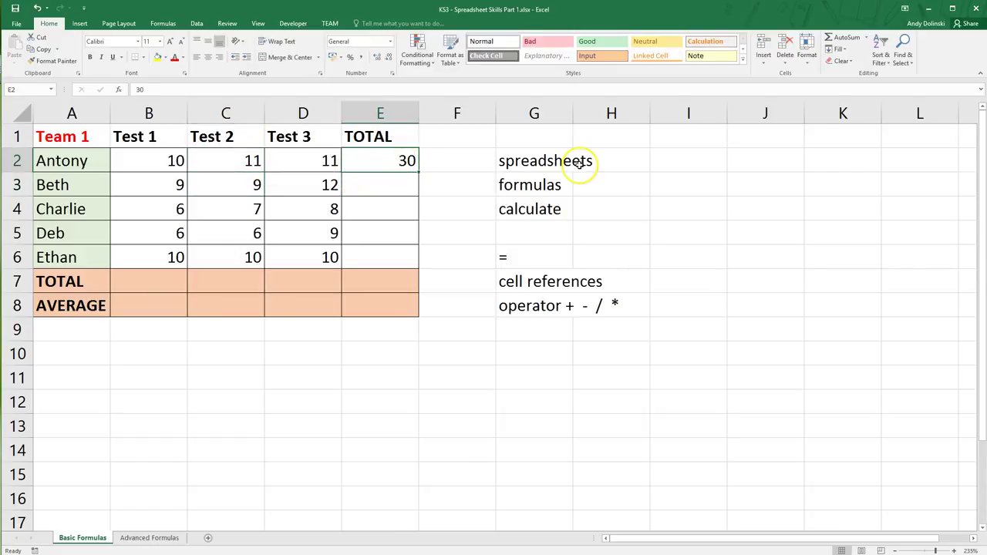
pyautogui.write('32')
pyautogui.press('Return')
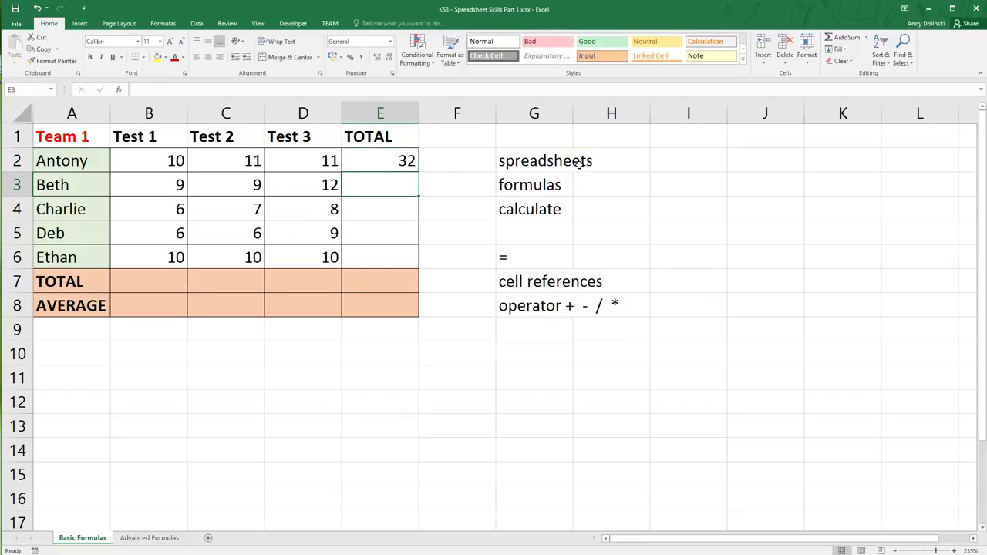
pyautogui.click(408, 162)
pyautogui.press('Delete')
pyautogui.click(227, 163)
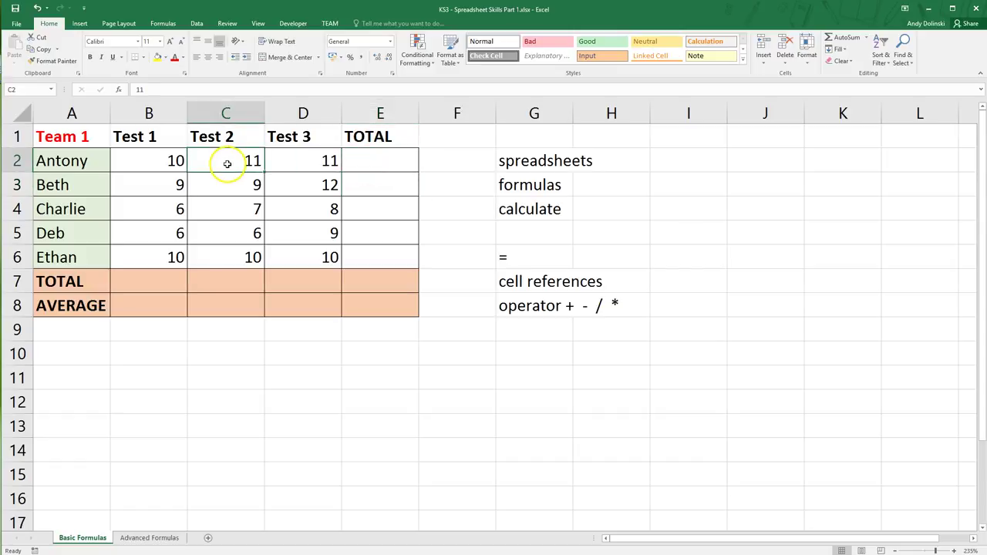
pyautogui.write('9')
pyautogui.press('Return')
pyautogui.click(376, 162)
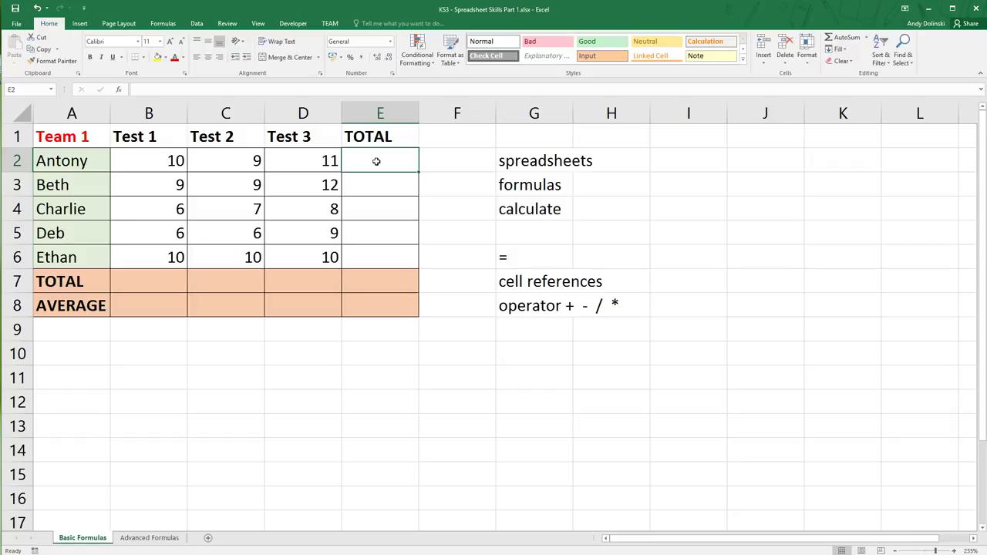
pyautogui.write('=')
# Enter =B2+C2+D2 in E2 so Antony's total shows 30.
pyautogui.click(394, 168)
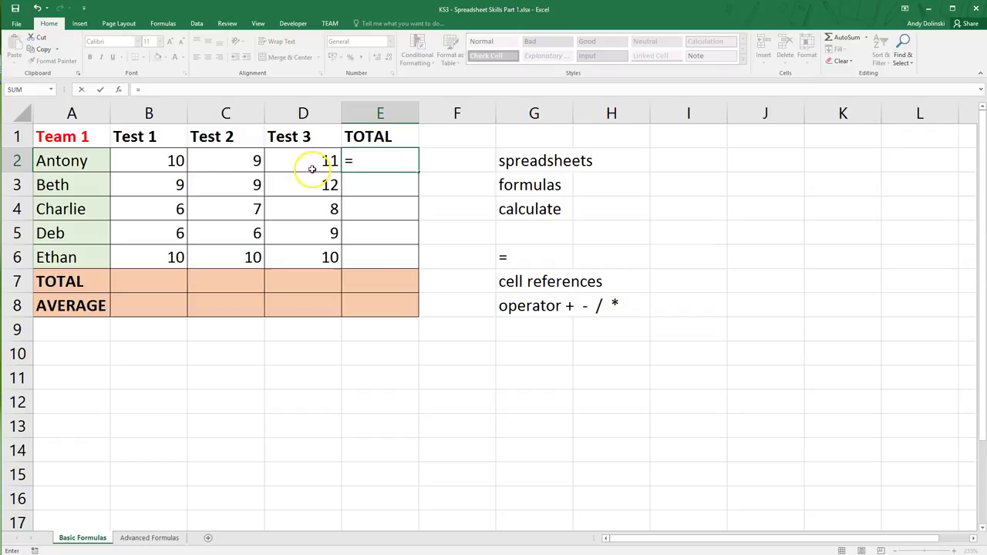
pyautogui.click(160, 161)
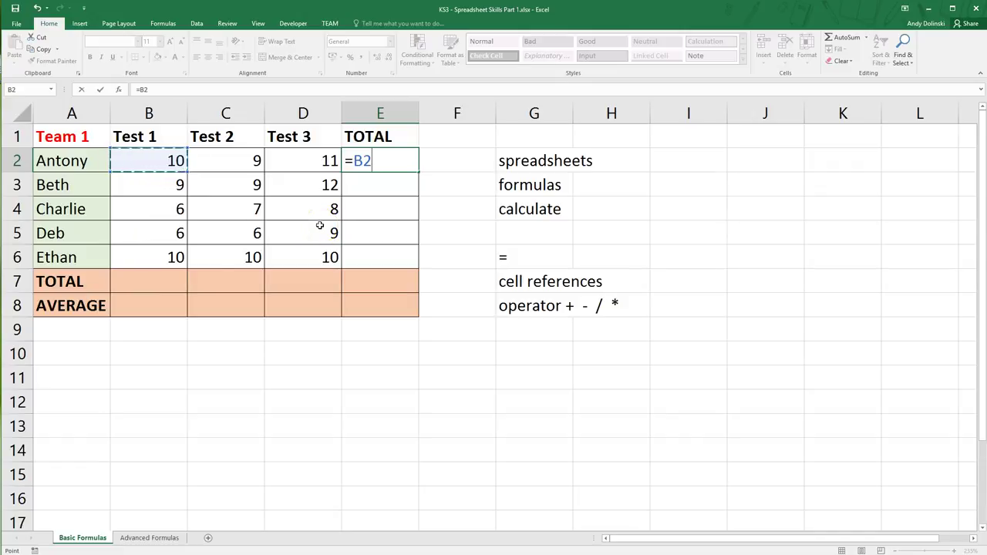
pyautogui.write('+')
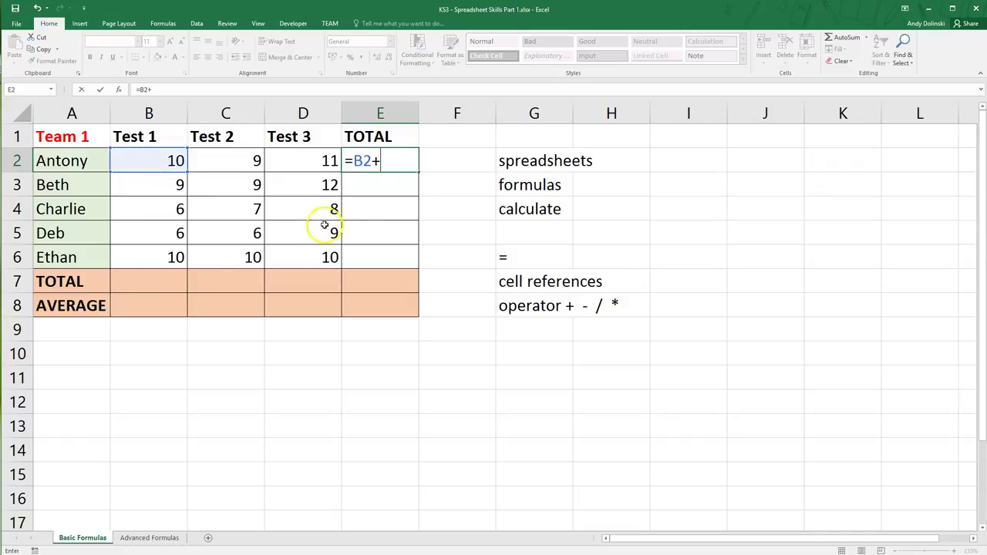
pyautogui.click(241, 160)
pyautogui.write('+')
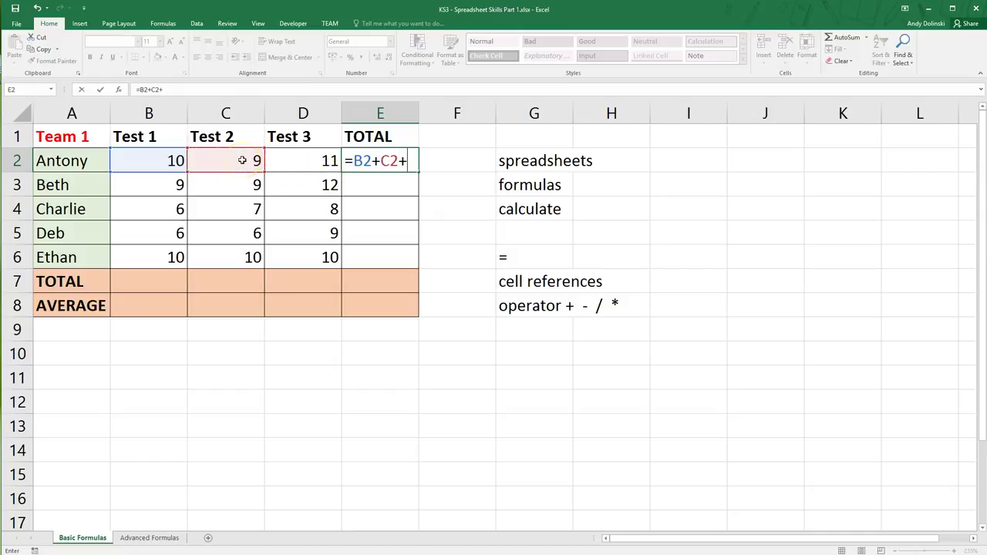
pyautogui.click(288, 162)
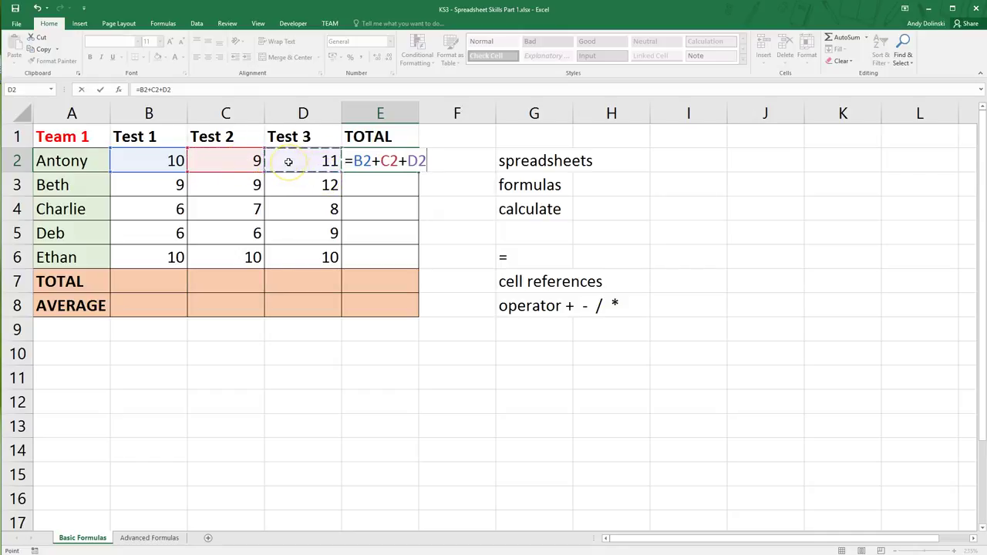
pyautogui.press('Return')
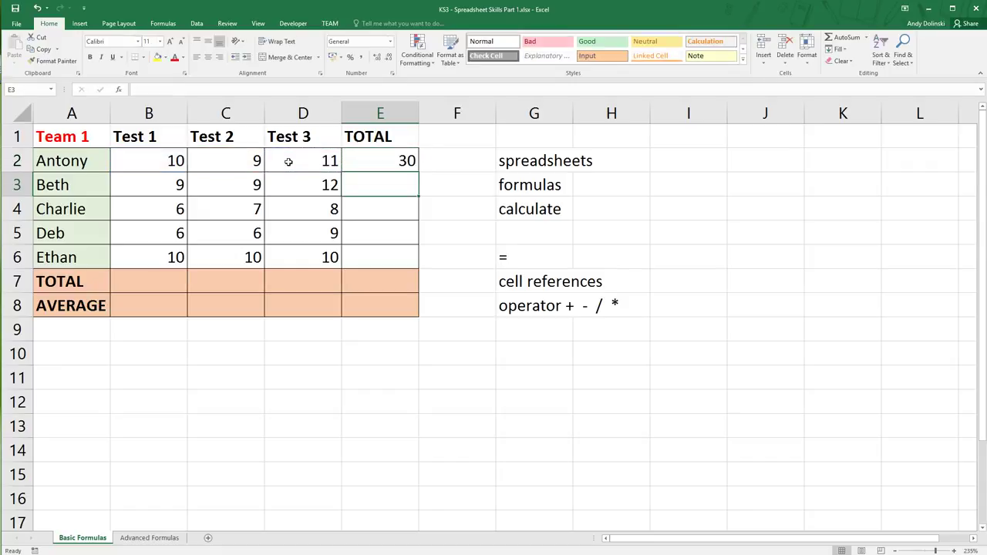
# Change Antony's Test 2 score in C2 to 11.
pyautogui.click(248, 168)
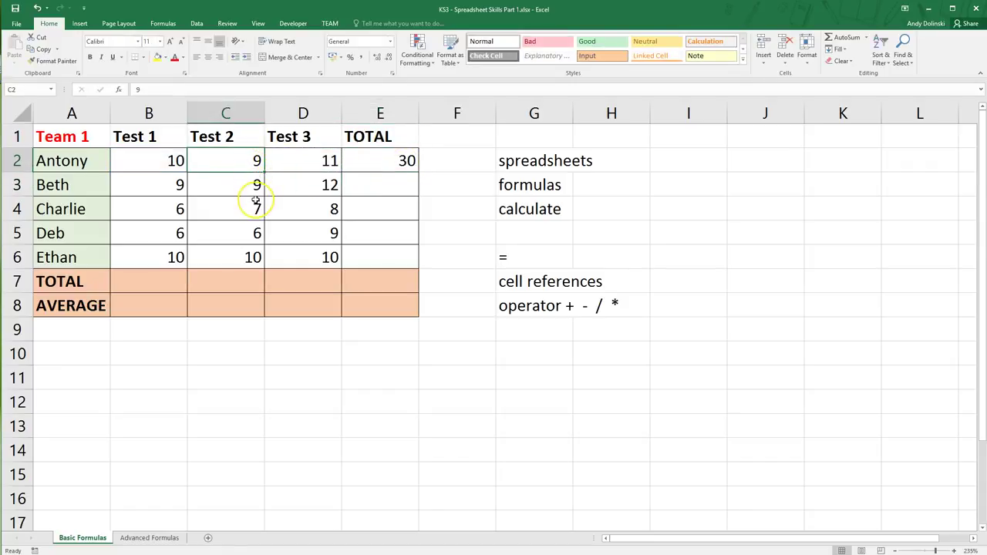
pyautogui.write('11')
pyautogui.press('Return')
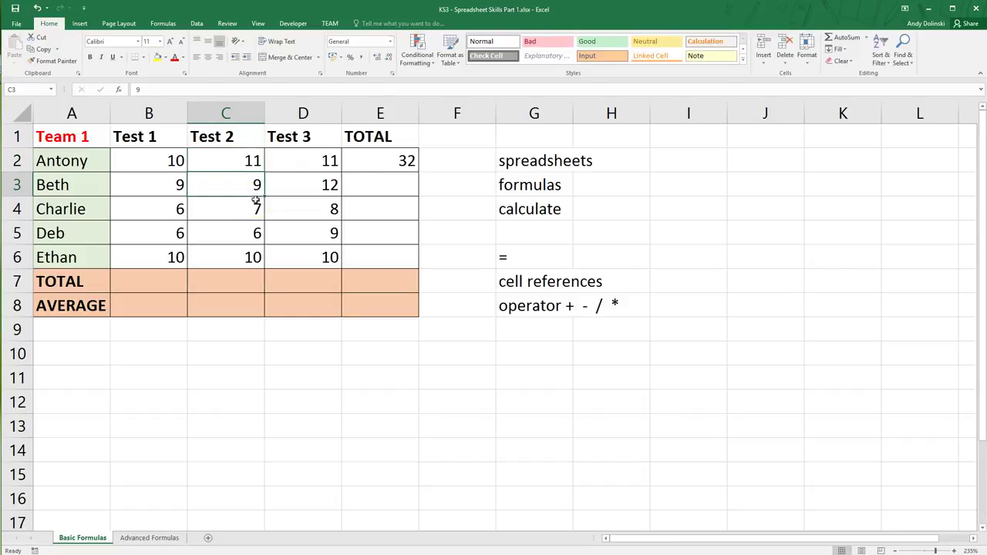
# Enter =B3+C3+D3 in E3 for Beth's total of 30.
pyautogui.click(394, 187)
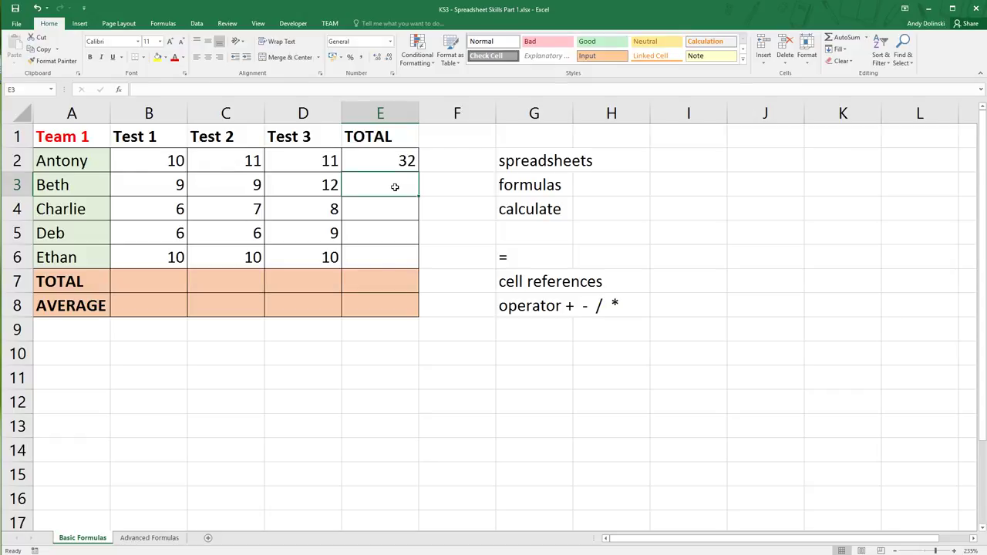
pyautogui.write('=')
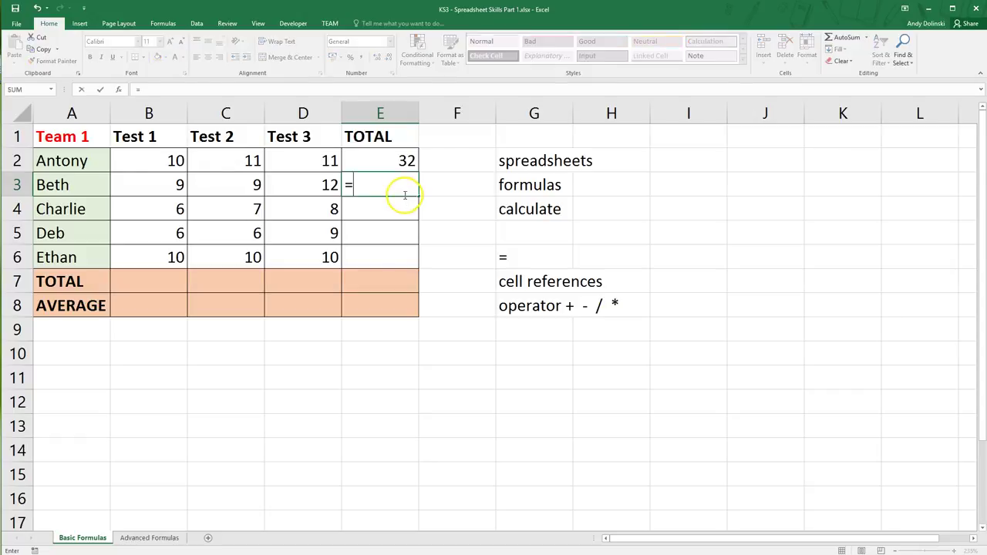
pyautogui.click(172, 187)
pyautogui.write('+')
pyautogui.click(221, 191)
pyautogui.write('+')
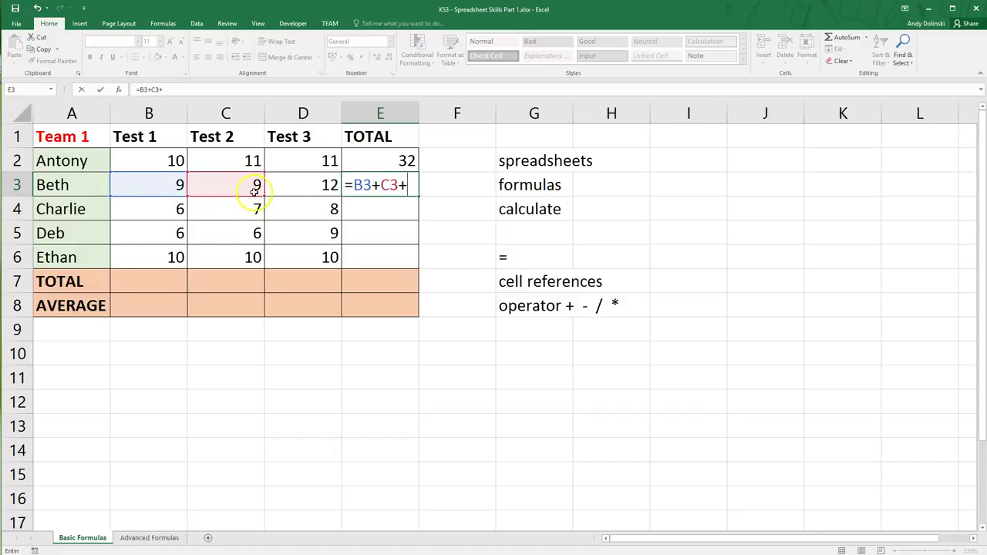
pyautogui.click(285, 188)
pyautogui.press('Return')
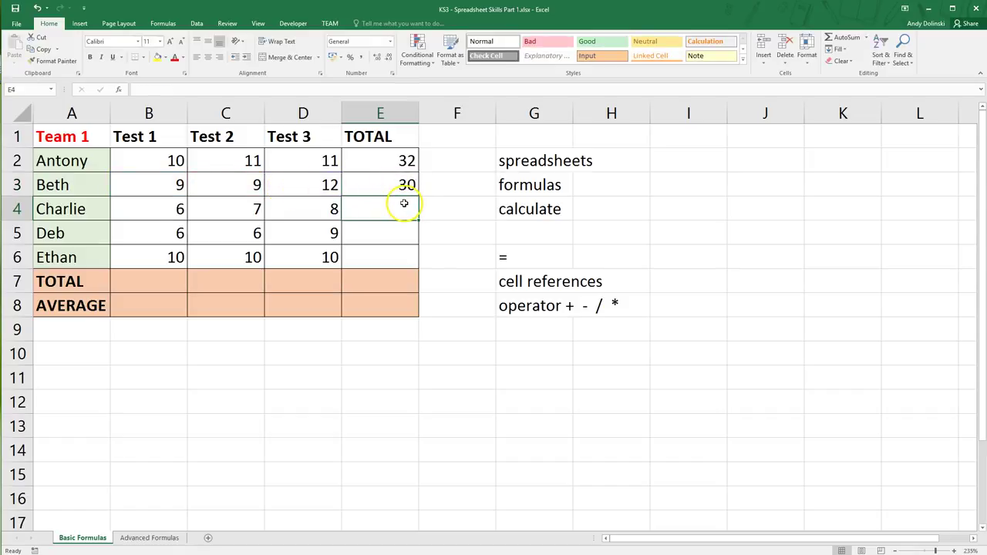
# Enter =B4+C4+D4 in E4 for Charlie's total of 21.
pyautogui.write('=')
pyautogui.click(158, 211)
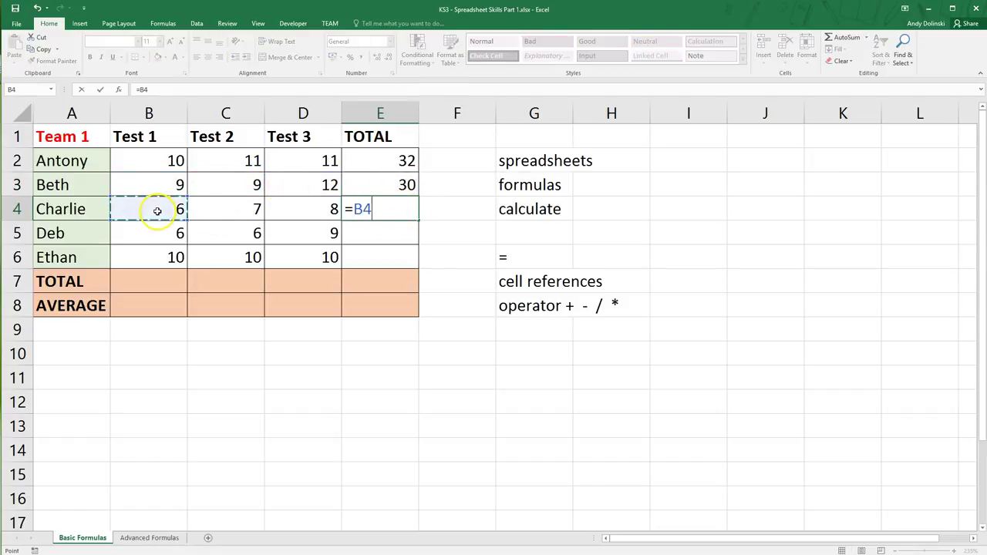
pyautogui.write('+')
pyautogui.click(255, 210)
pyautogui.write('+')
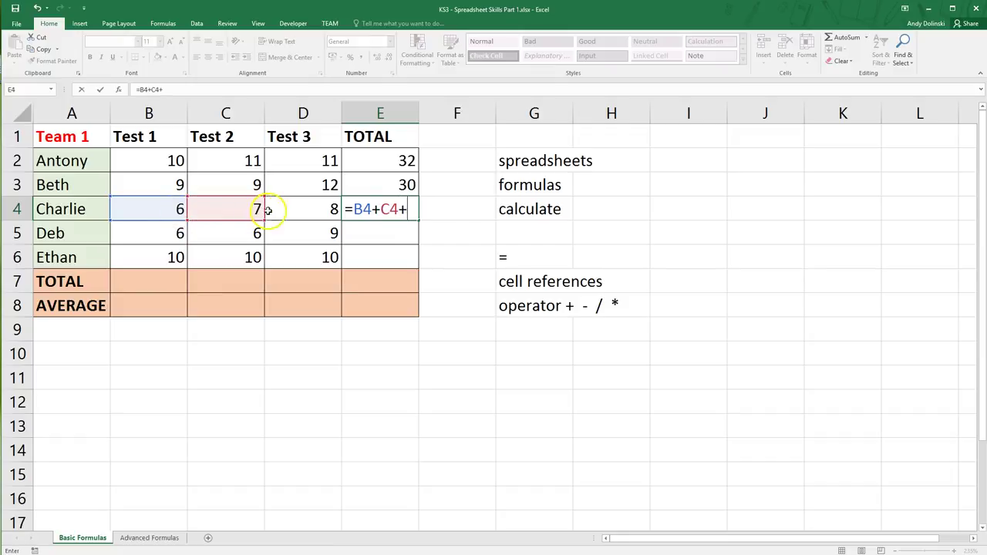
pyautogui.click(304, 212)
pyautogui.press('Return')
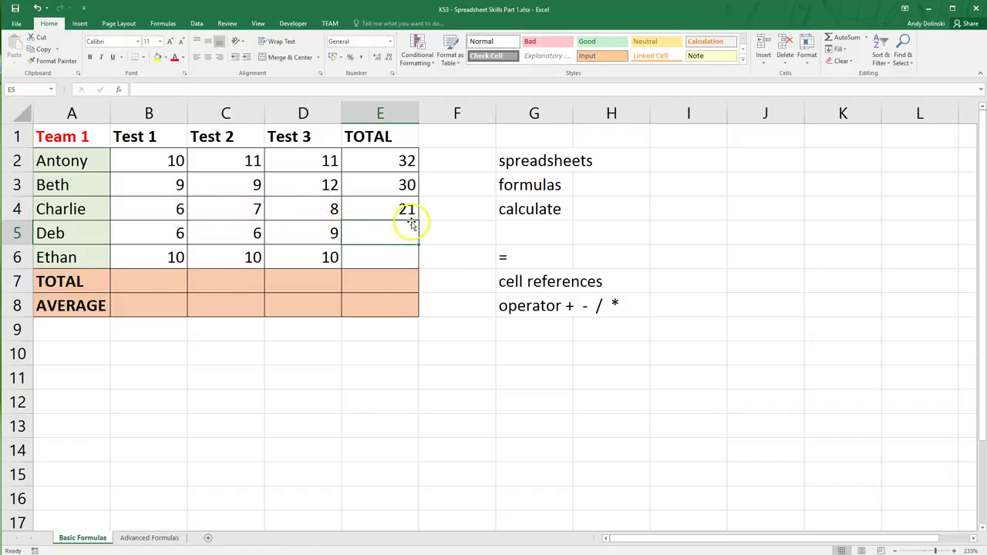
# Review the total formulas in E2 through E4.
pyautogui.click(406, 162)
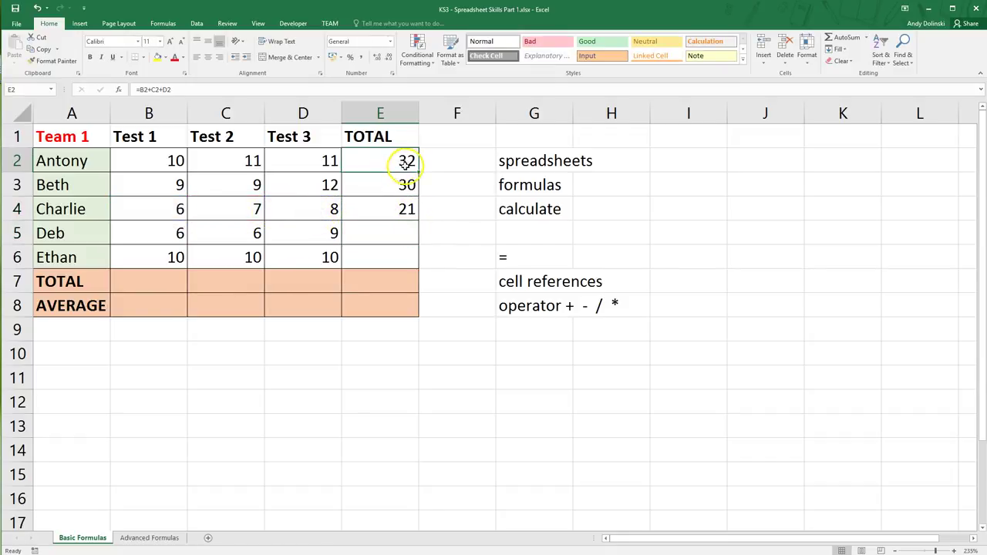
pyautogui.moveTo(407, 164); pyautogui.dragTo(403, 203)
pyautogui.click(445, 213)
pyautogui.click(403, 160)
pyautogui.click(370, 189)
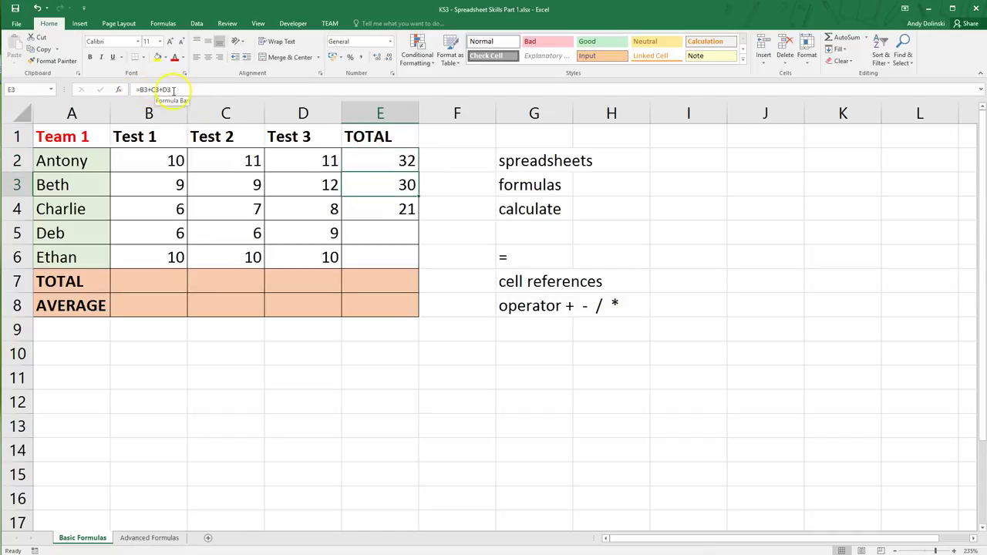
pyautogui.click(370, 211)
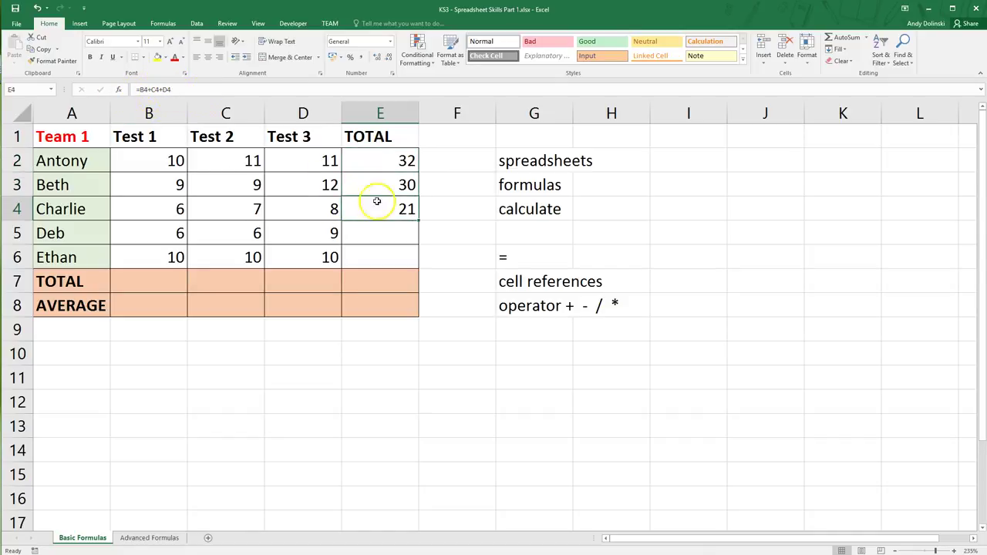
pyautogui.moveTo(383, 159); pyautogui.dragTo(416, 221)
pyautogui.click(426, 224)
# Fill the E2:E4 total formulas down to E6 and check the copied formulas.
pyautogui.moveTo(386, 163); pyautogui.dragTo(407, 211)
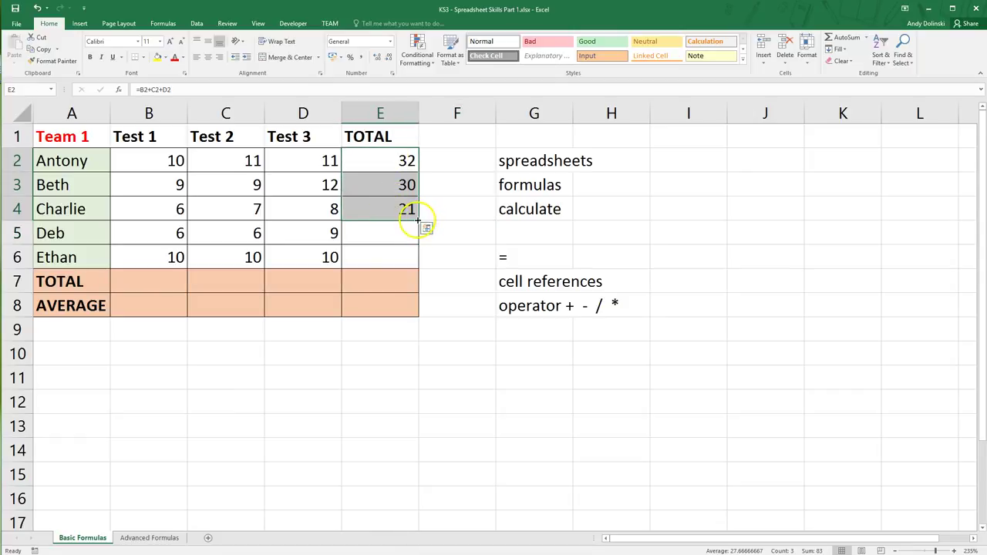
pyautogui.moveTo(419, 222); pyautogui.dragTo(401, 260)
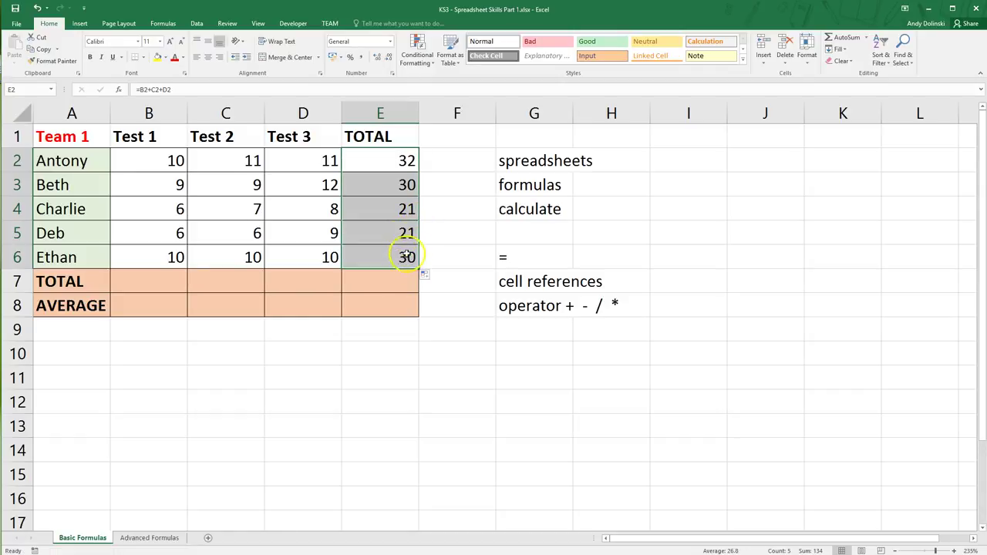
pyautogui.click(398, 237)
pyautogui.click(396, 254)
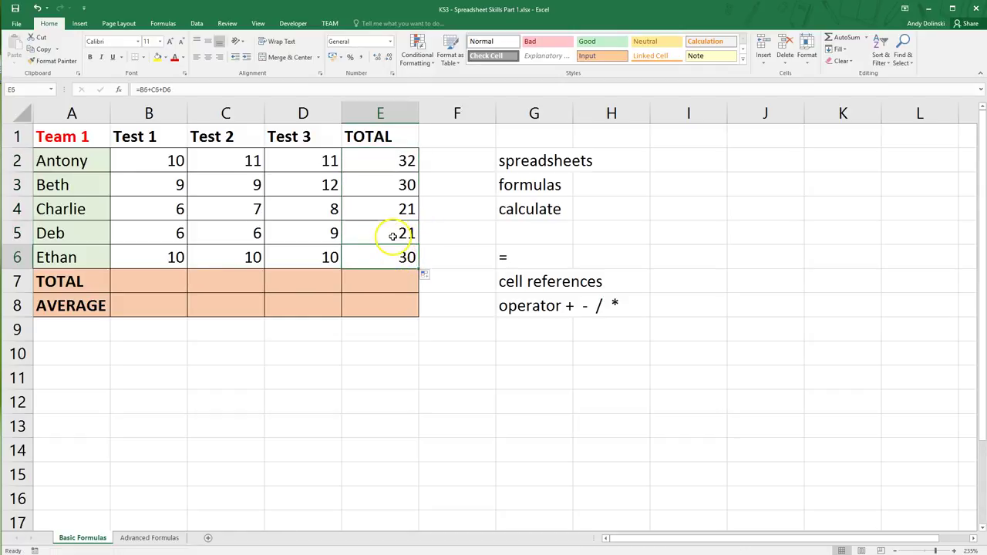
pyautogui.click(393, 231)
pyautogui.click(387, 209)
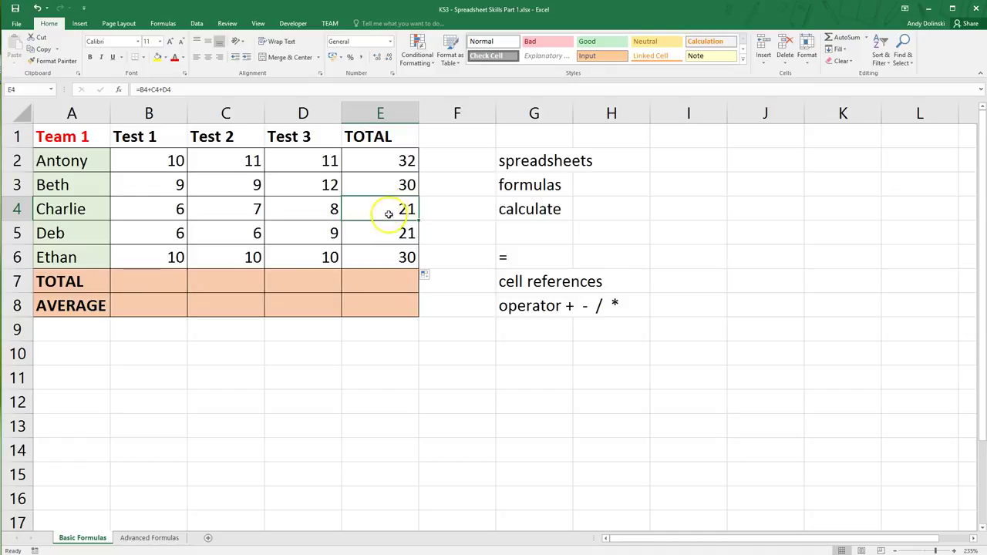
pyautogui.click(387, 233)
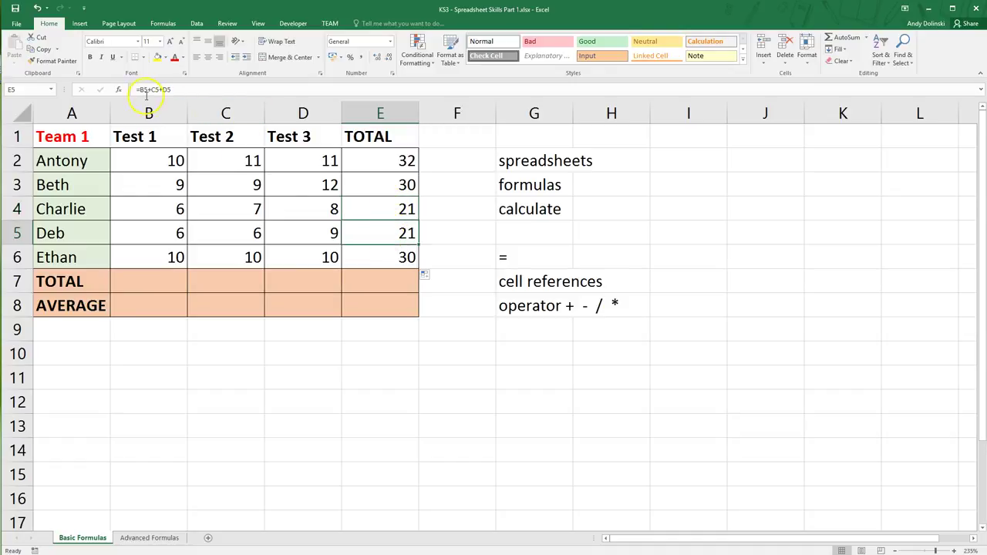
pyautogui.click(360, 255)
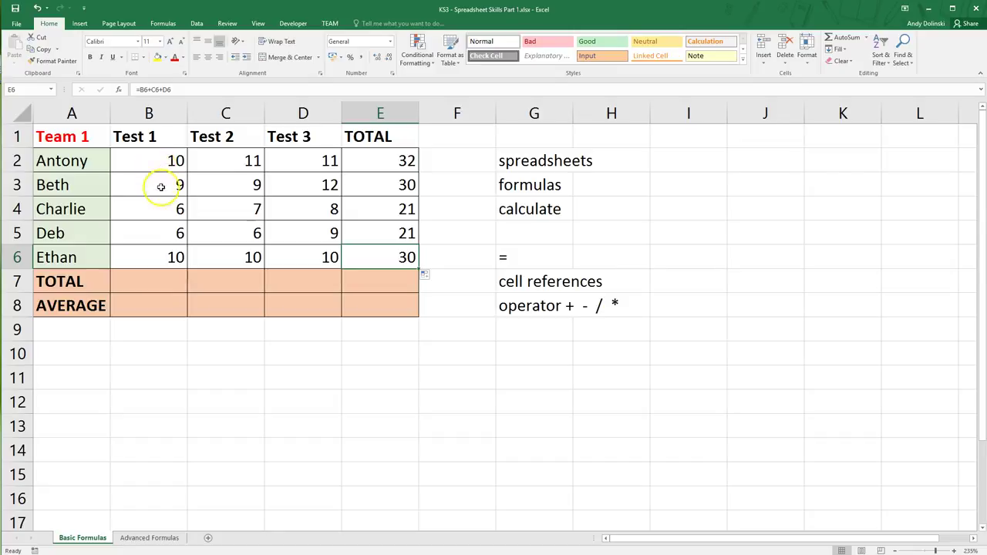
# Enter =B2+B3+B4+B5+B6 in B7 for the Test 1 total of 41.
pyautogui.click(151, 286)
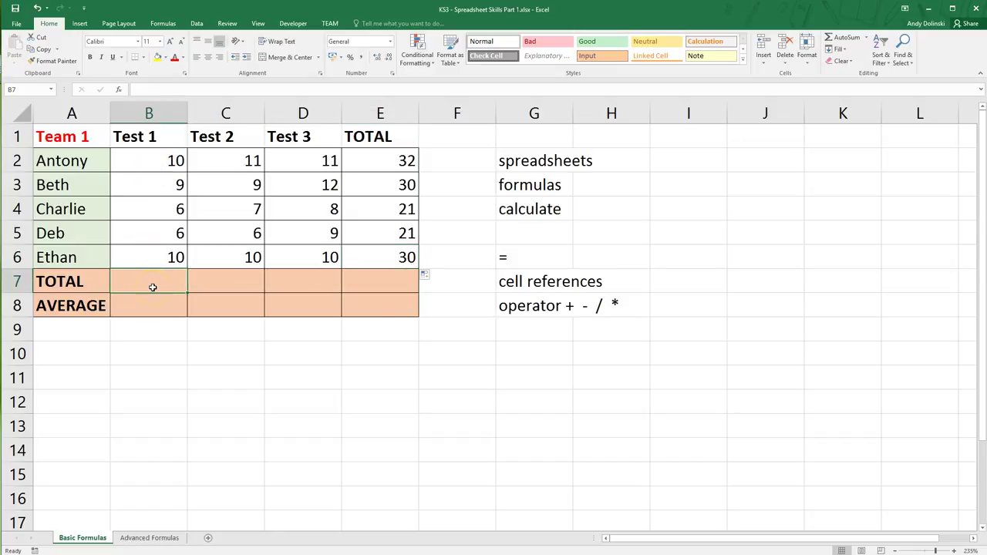
pyautogui.write('=')
pyautogui.click(162, 160)
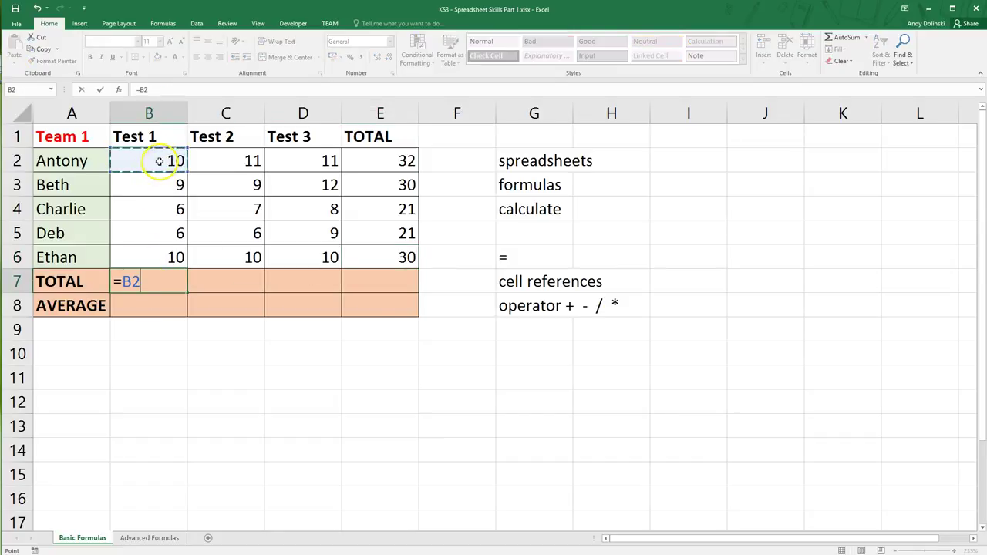
pyautogui.write('+')
pyautogui.click(173, 186)
pyautogui.write('+')
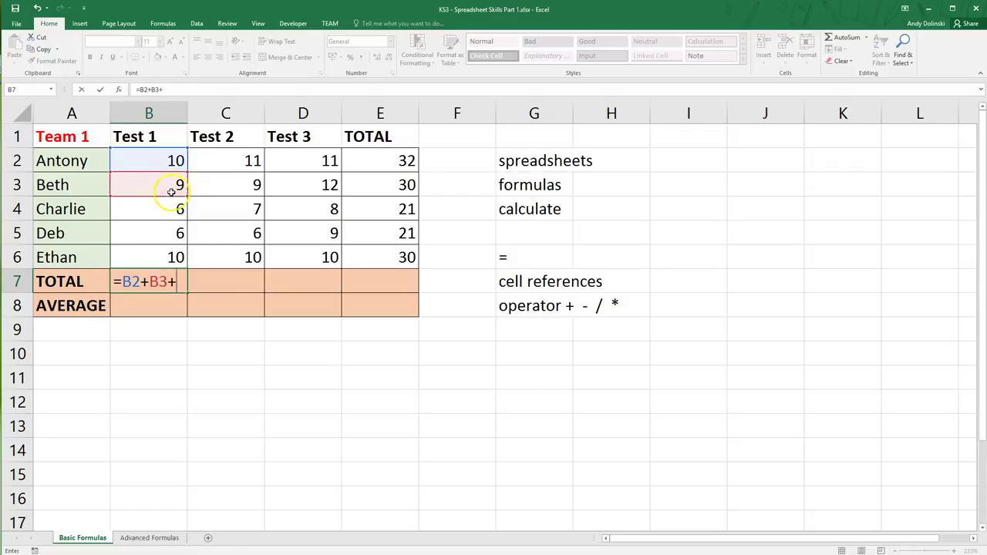
pyautogui.click(176, 210)
pyautogui.write('+')
pyautogui.click(178, 234)
pyautogui.write('+')
pyautogui.click(172, 260)
pyautogui.press('Return')
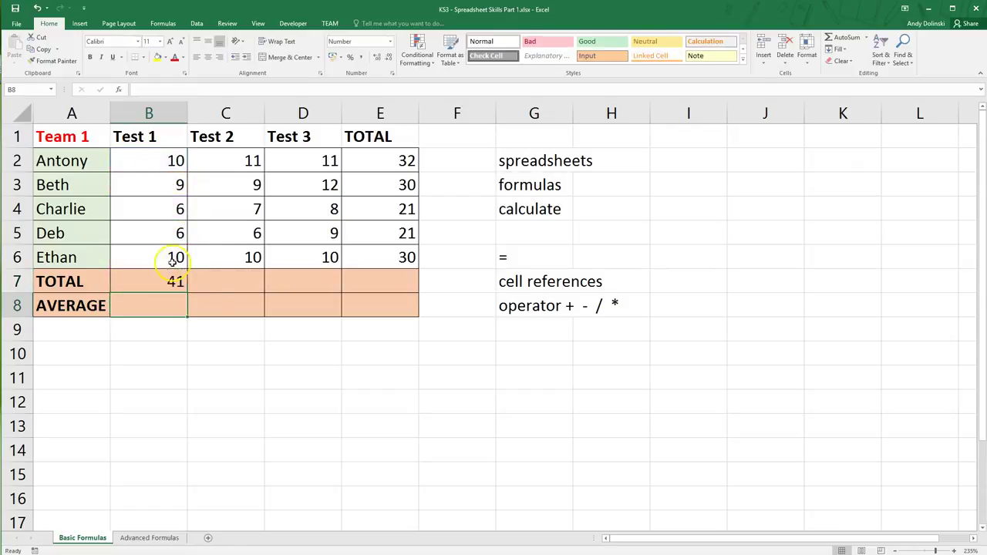
pyautogui.click(168, 283)
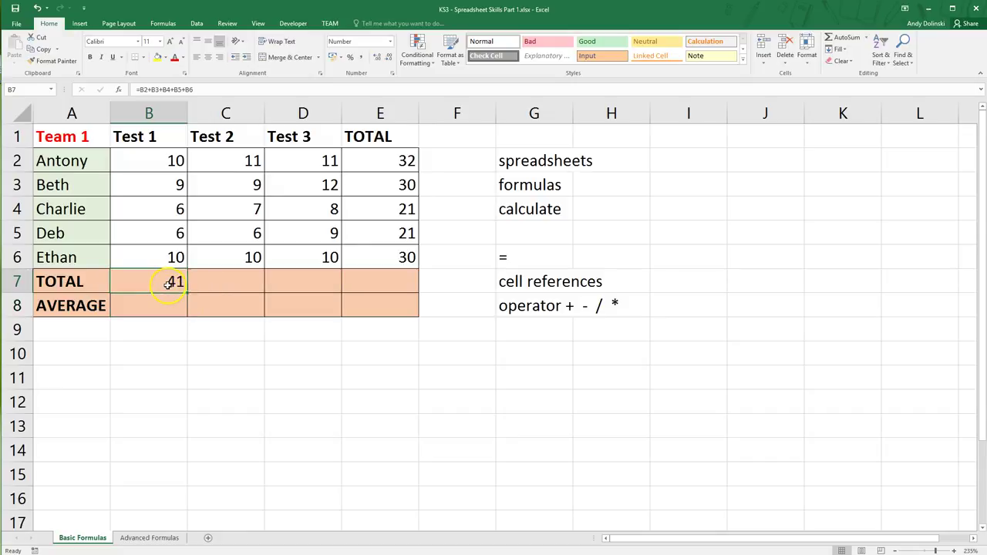
# Enter =C2+C3+C4+C5+C6 in C7 for the Test 2 total of 43.
pyautogui.click(237, 286)
pyautogui.write('=')
pyautogui.scroll(-1, 249, 232)
pyautogui.scroll(1, 257, 278)
pyautogui.click(243, 163)
pyautogui.write('+')
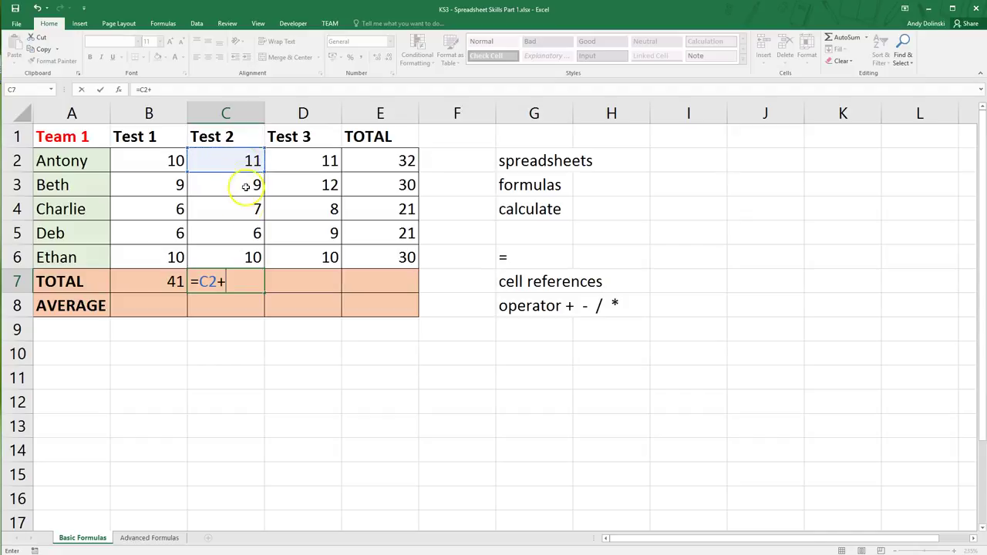
pyautogui.click(242, 185)
pyautogui.write('+')
pyautogui.click(242, 212)
pyautogui.write('+')
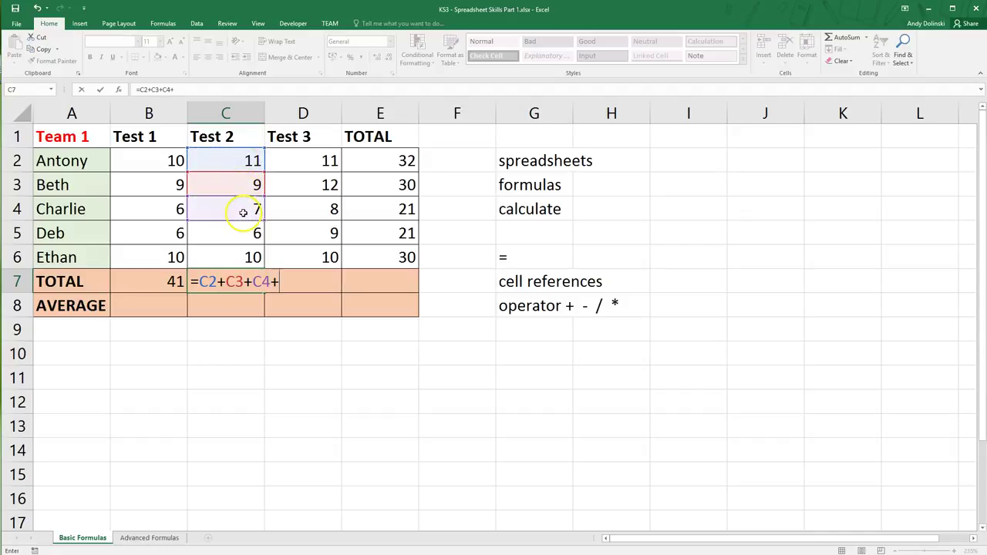
pyautogui.click(229, 233)
pyautogui.write('+')
pyautogui.click(236, 258)
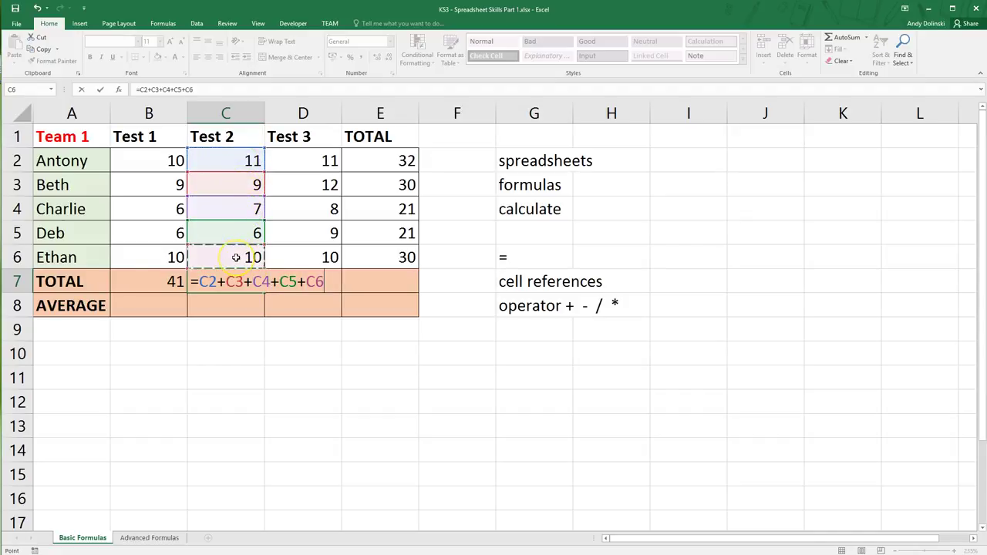
pyautogui.press('Return')
# Fill the C7 sum across to D7 and E7, giving 50 and 134.
pyautogui.click(253, 285)
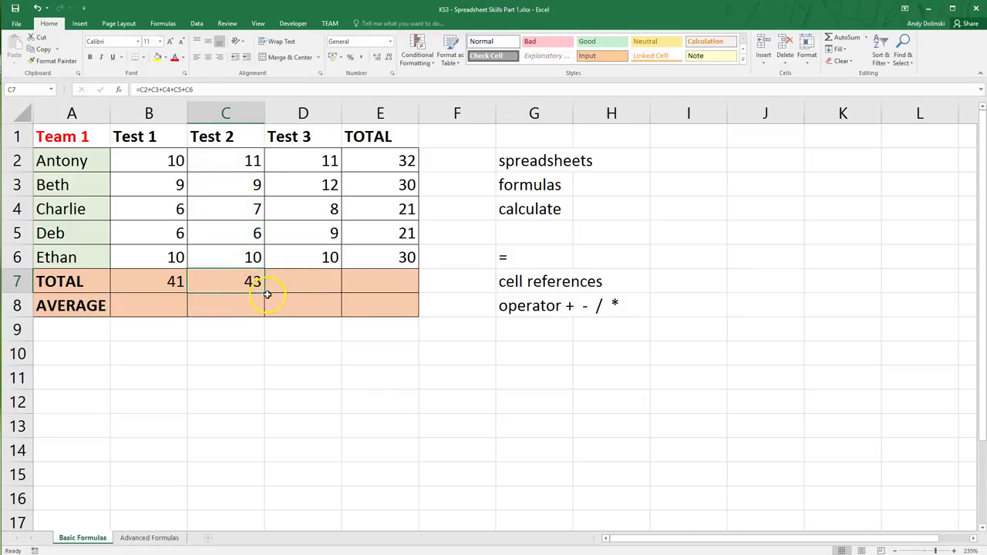
pyautogui.moveTo(263, 292); pyautogui.dragTo(399, 292)
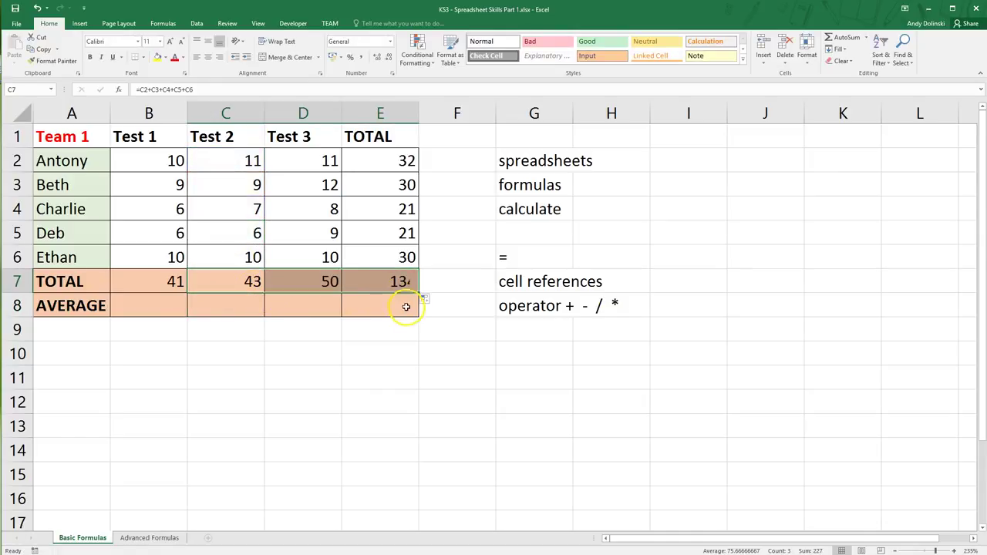
pyautogui.click(408, 334)
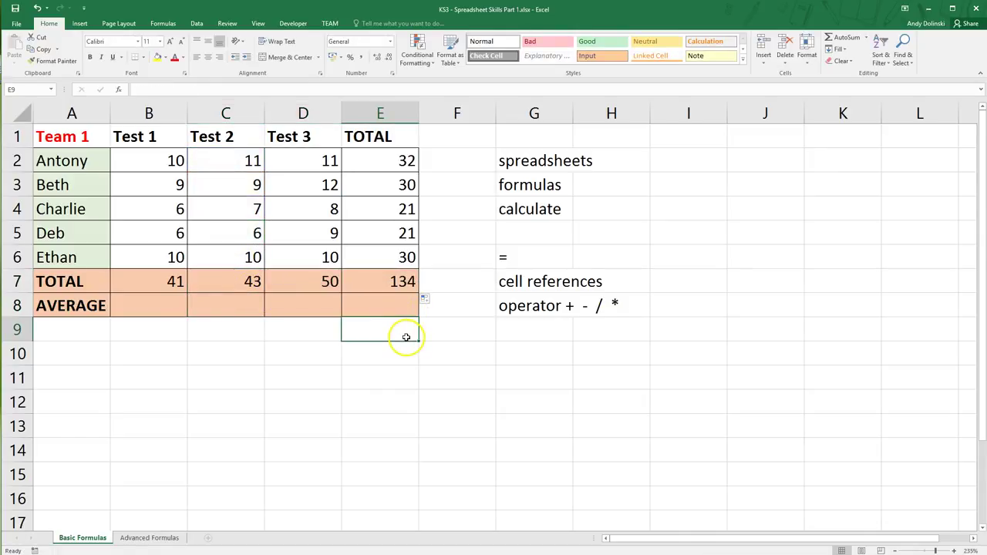
# Enter a Test 1 average formula in B8 built from B2 through B6.
pyautogui.click(141, 309)
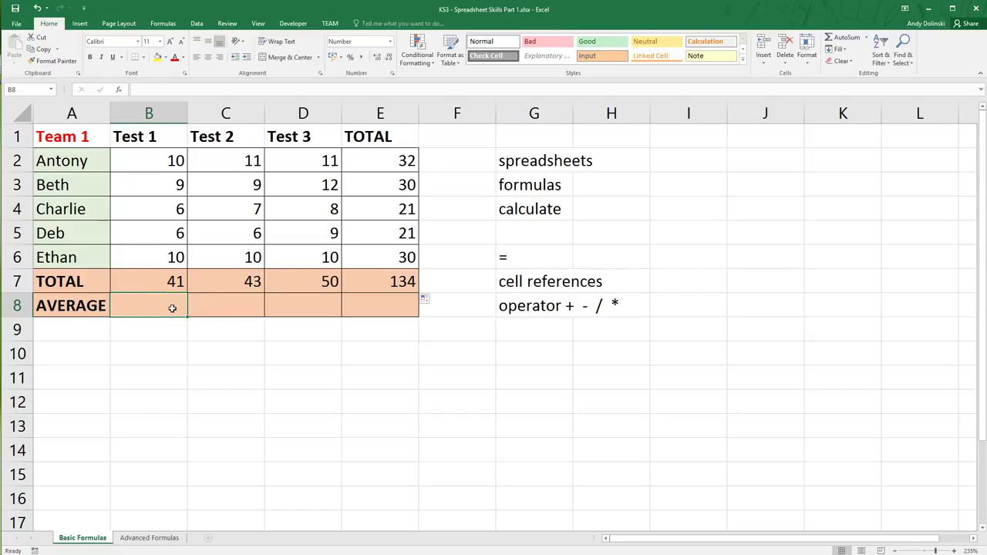
pyautogui.write('=(')
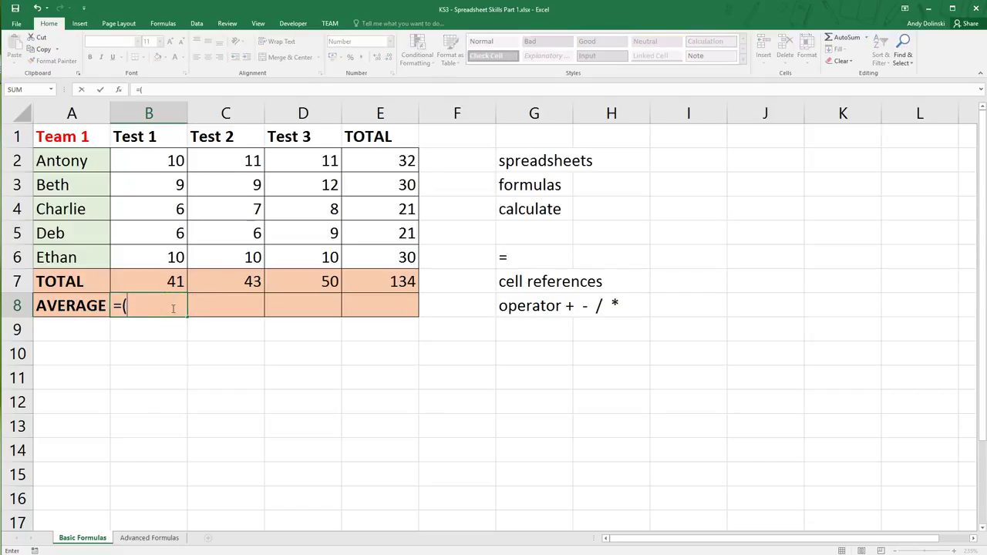
pyautogui.click(180, 160)
pyautogui.write('+')
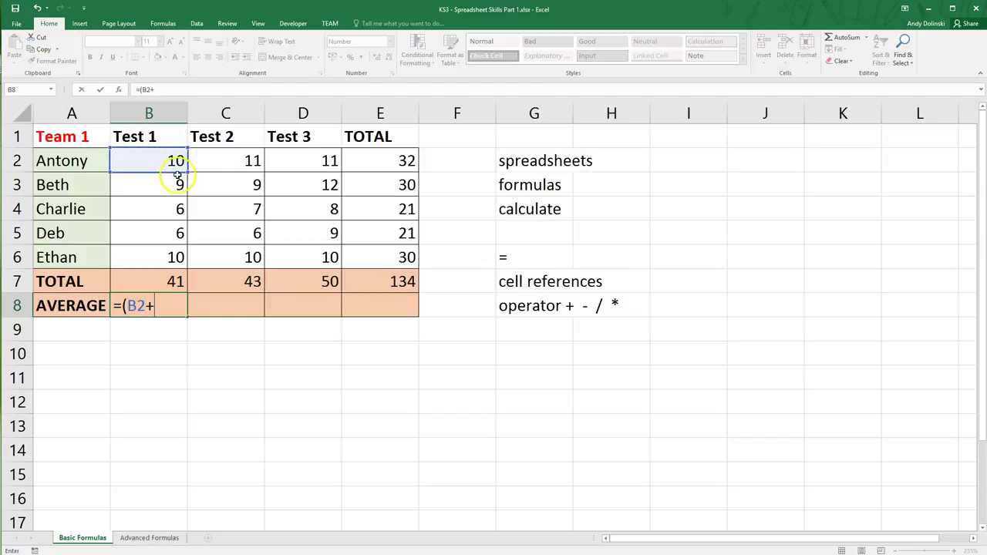
pyautogui.click(177, 185)
pyautogui.write('+')
pyautogui.click(176, 209)
pyautogui.write('+')
pyautogui.click(175, 233)
pyautogui.write('+')
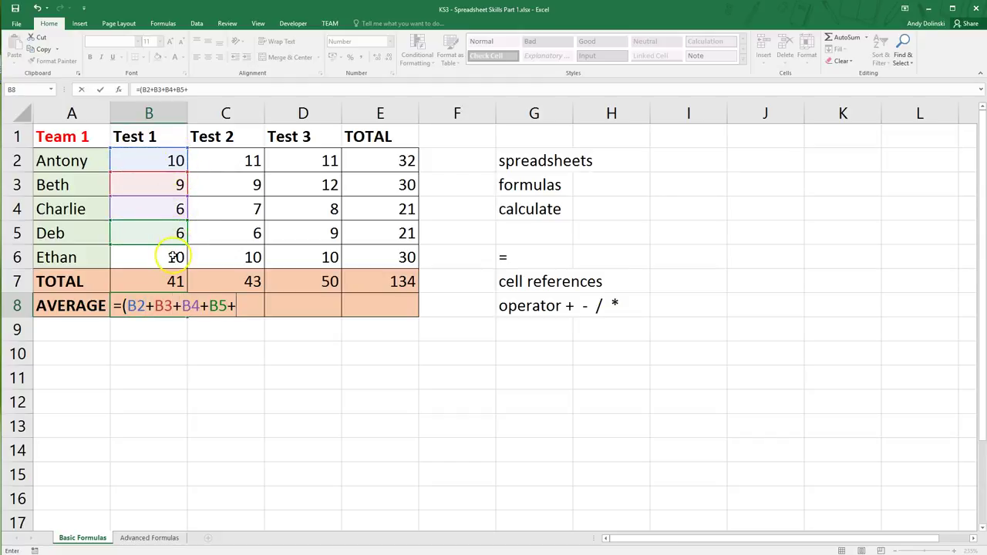
pyautogui.click(175, 256)
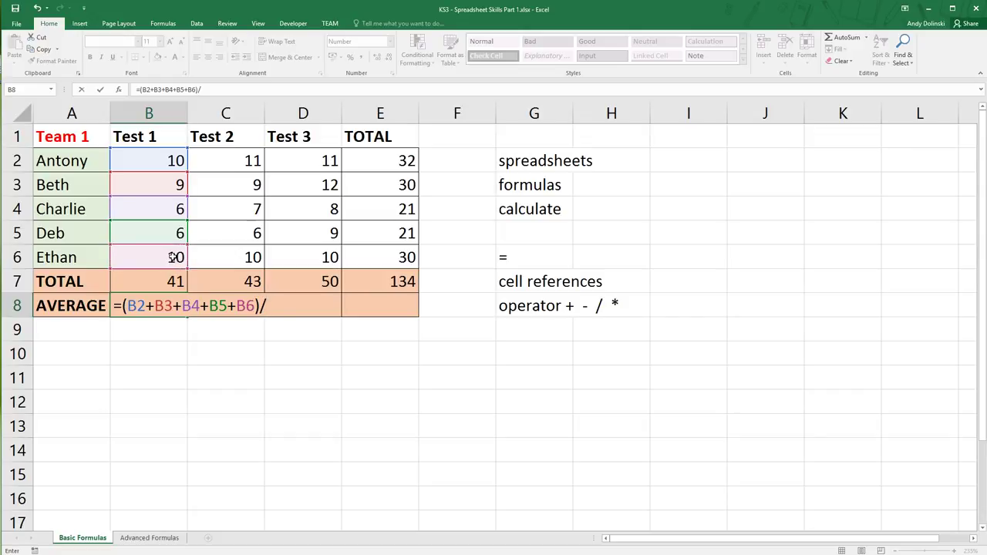
pyautogui.press('Return')
pyautogui.click(175, 308)
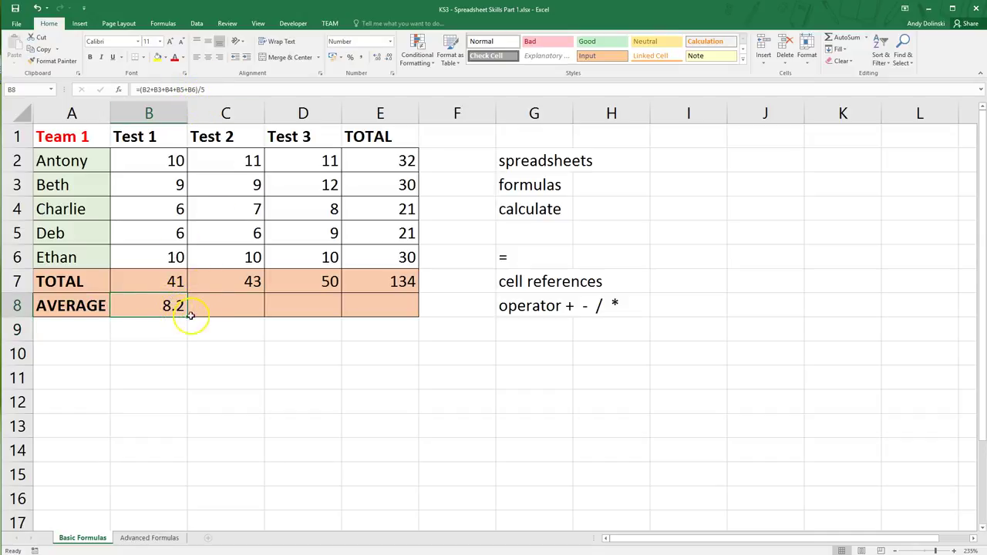
# Fill the average formula across to E8, then clear B8:E8.
pyautogui.moveTo(188, 317); pyautogui.dragTo(162, 308)
pyautogui.click(354, 362)
pyautogui.press('Delete')
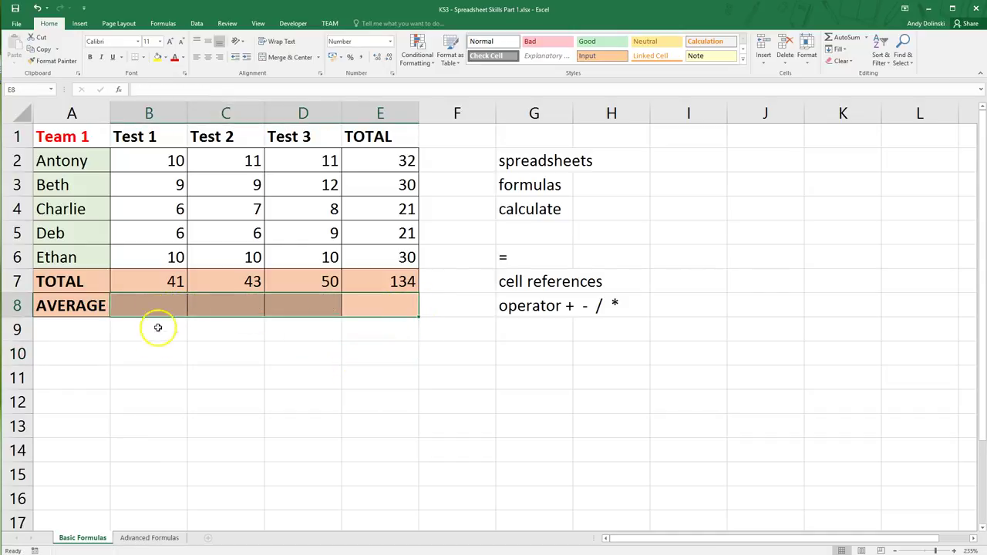
pyautogui.click(170, 307)
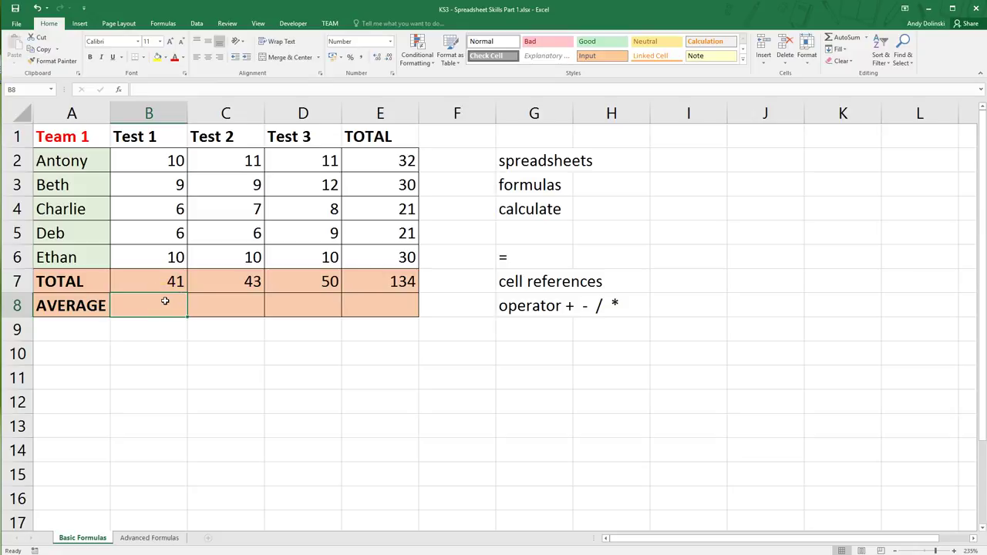
# Enter =B7/5 in B8, giving a Test 1 average of 8.2.
pyautogui.click(171, 283)
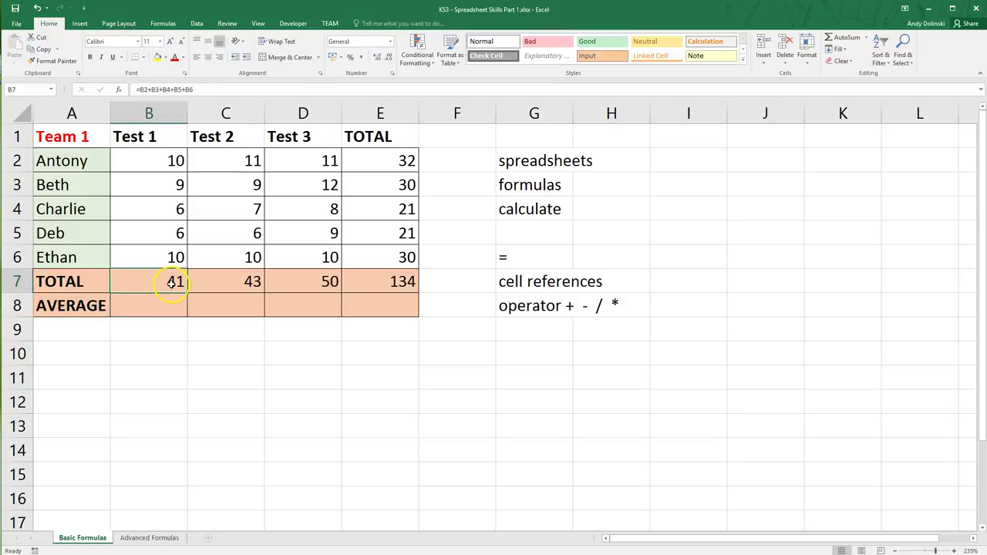
pyautogui.click(166, 305)
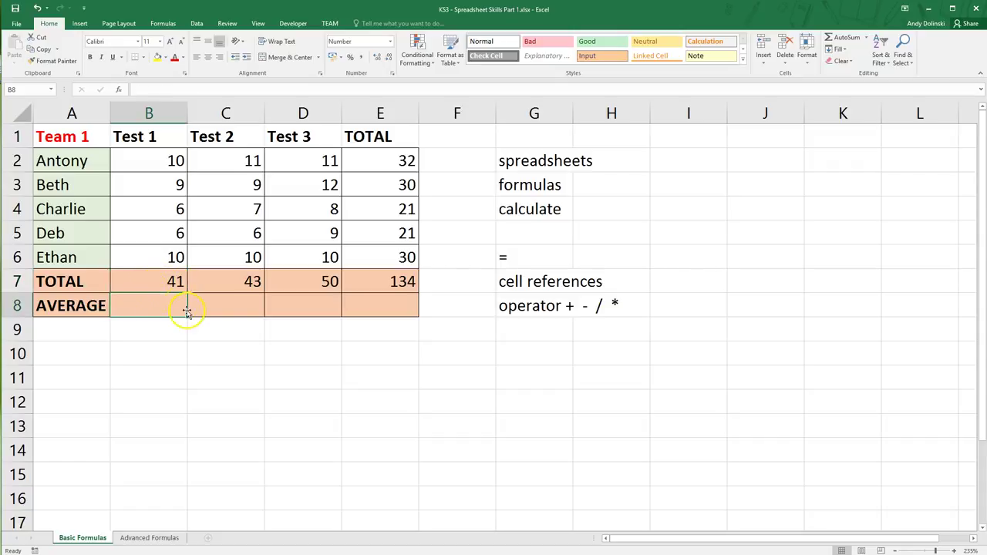
pyautogui.write('=')
pyautogui.scroll(-1, 166, 265)
pyautogui.scroll(1, 185, 300)
pyautogui.click(170, 280)
pyautogui.write('/5')
pyautogui.press('Return')
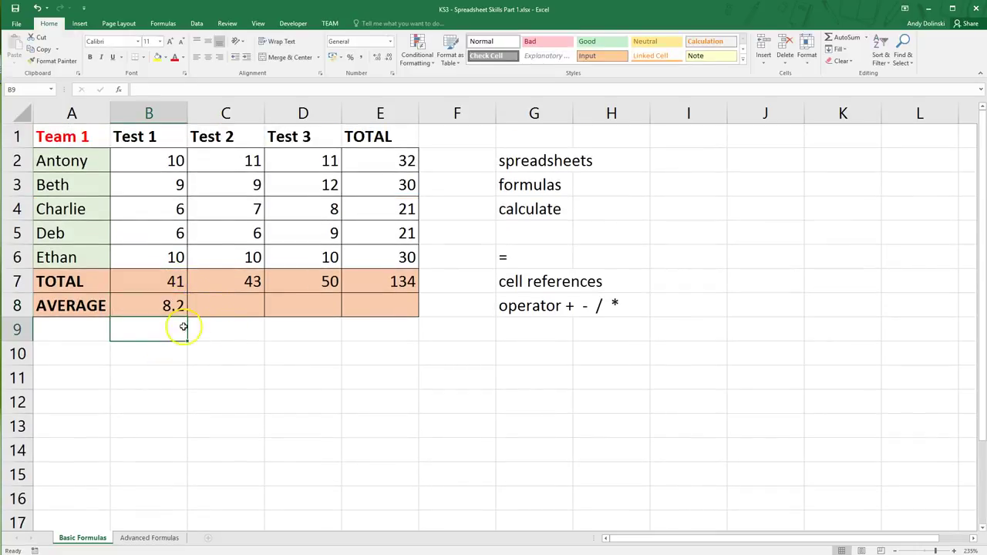
# Enter =C7/5 in C8 and fill it to E8, showing 8.6, 10.0 and 26.8.
pyautogui.click(181, 308)
pyautogui.click(224, 306)
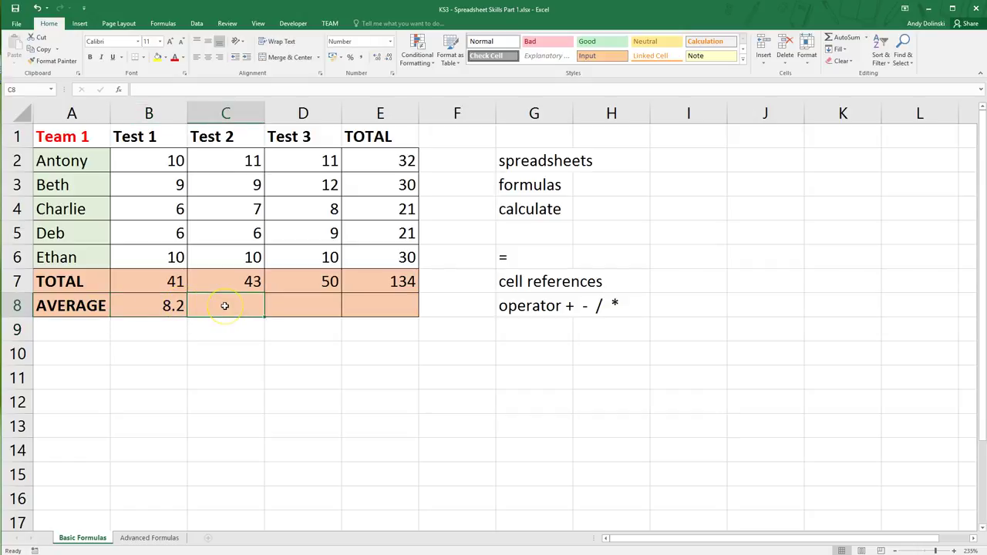
pyautogui.write('=')
pyautogui.click(232, 281)
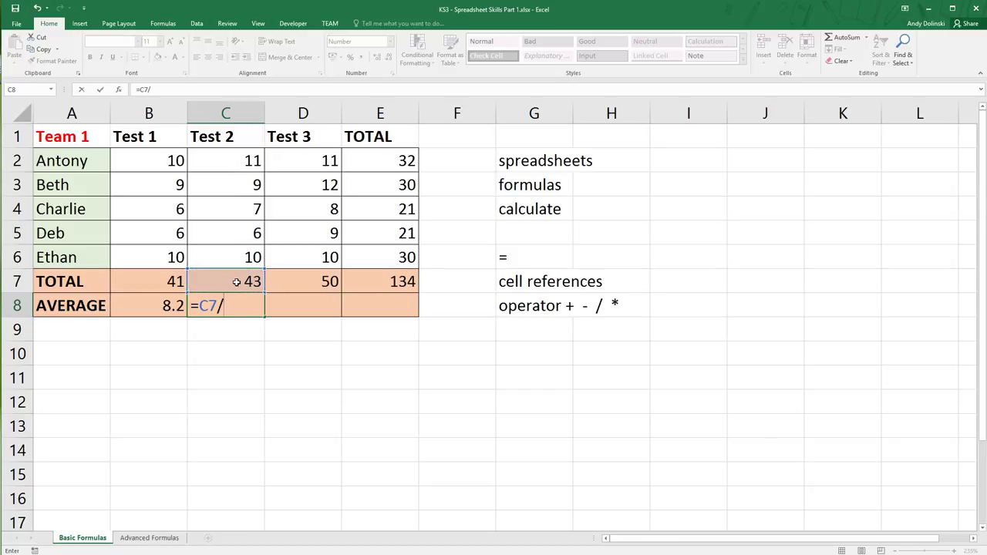
pyautogui.press('Return')
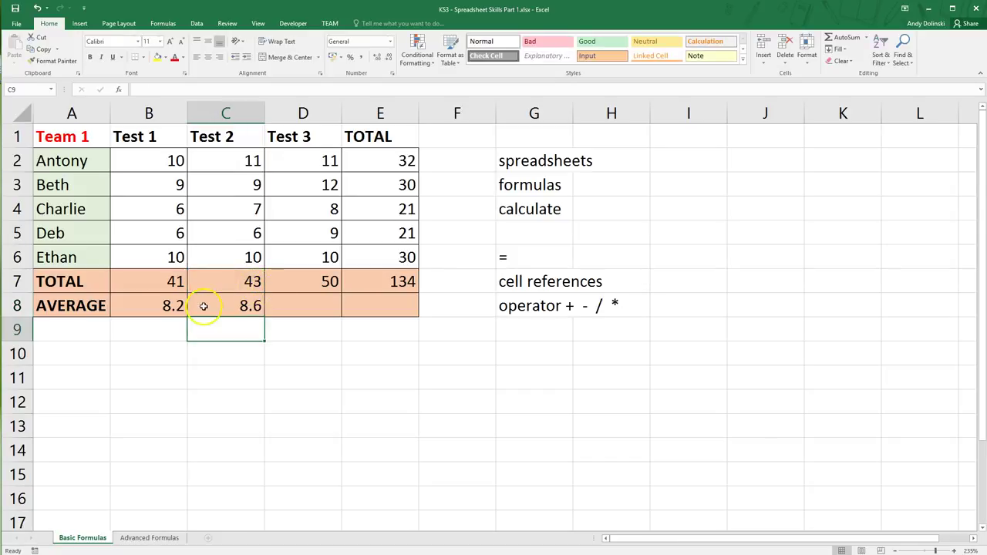
pyautogui.click(231, 306)
pyautogui.moveTo(265, 317); pyautogui.dragTo(410, 312)
pyautogui.click(399, 331)
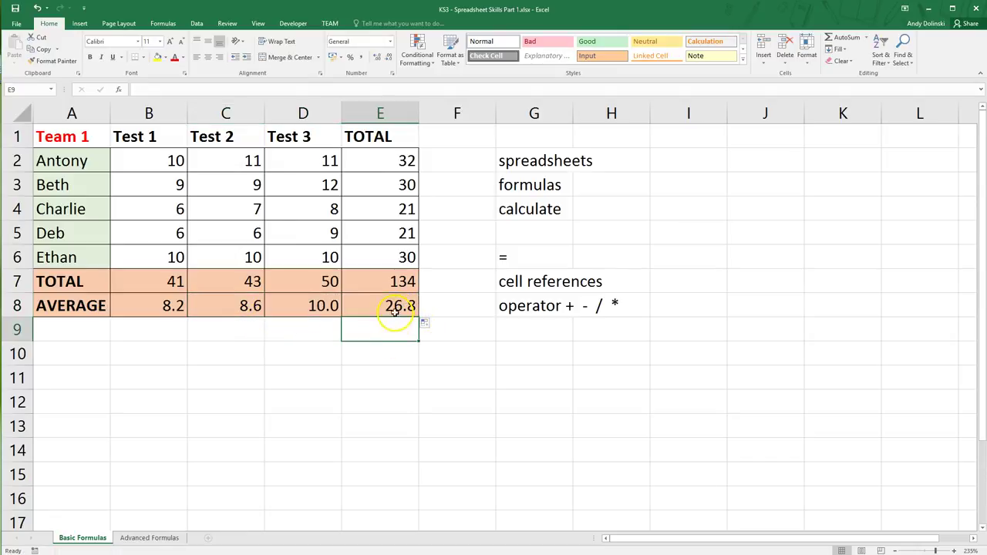
pyautogui.moveTo(401, 308); pyautogui.dragTo(154, 308)
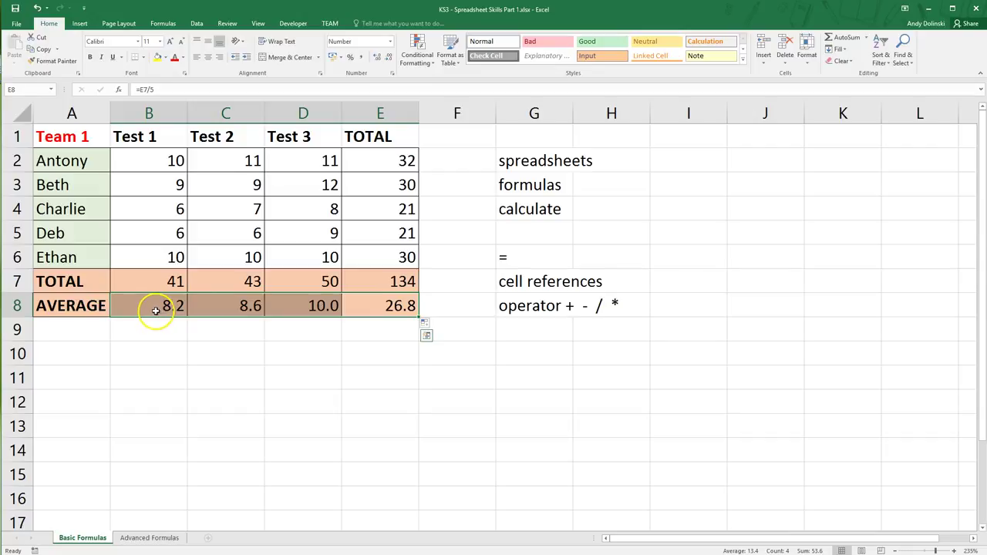
pyautogui.click(392, 60)
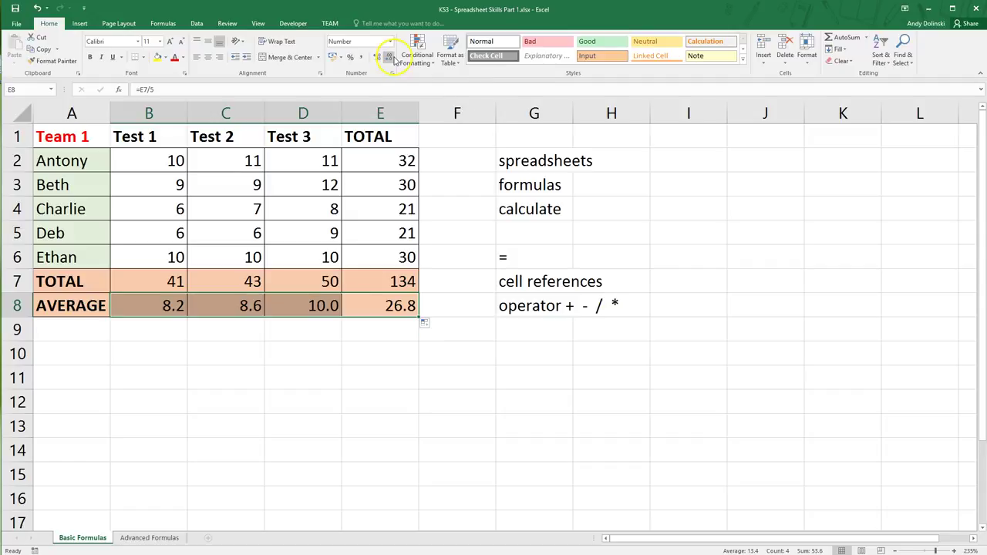
pyautogui.click(391, 59)
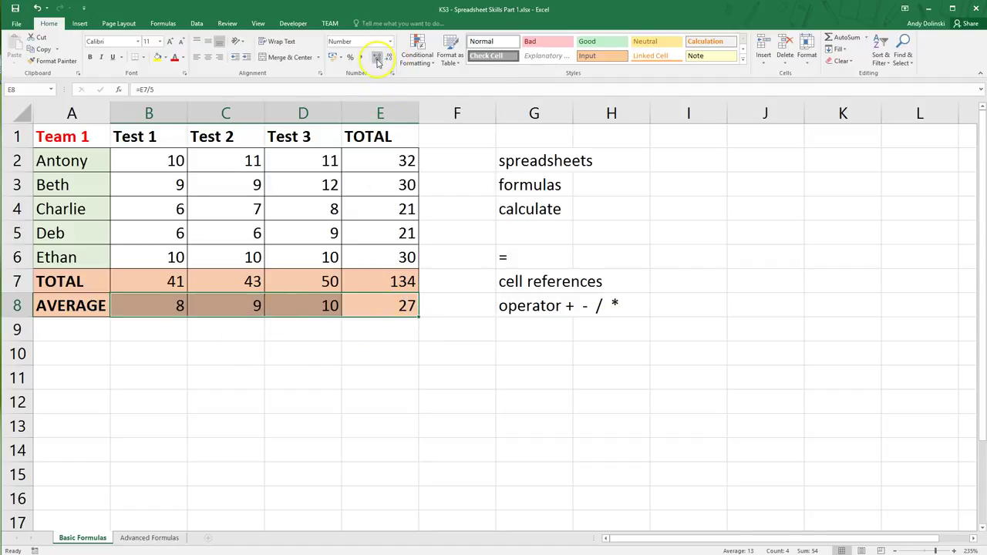
pyautogui.click(377, 59)
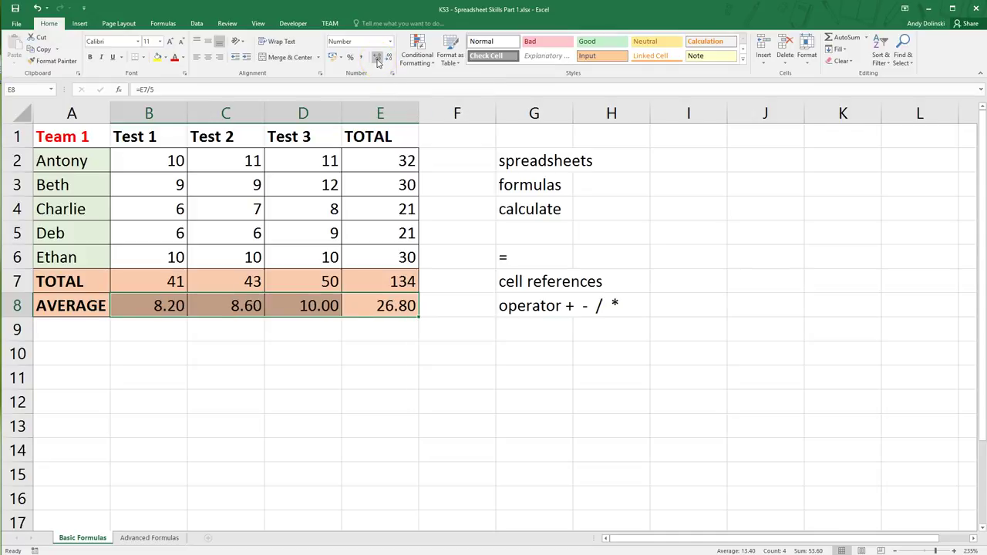
pyautogui.click(378, 59)
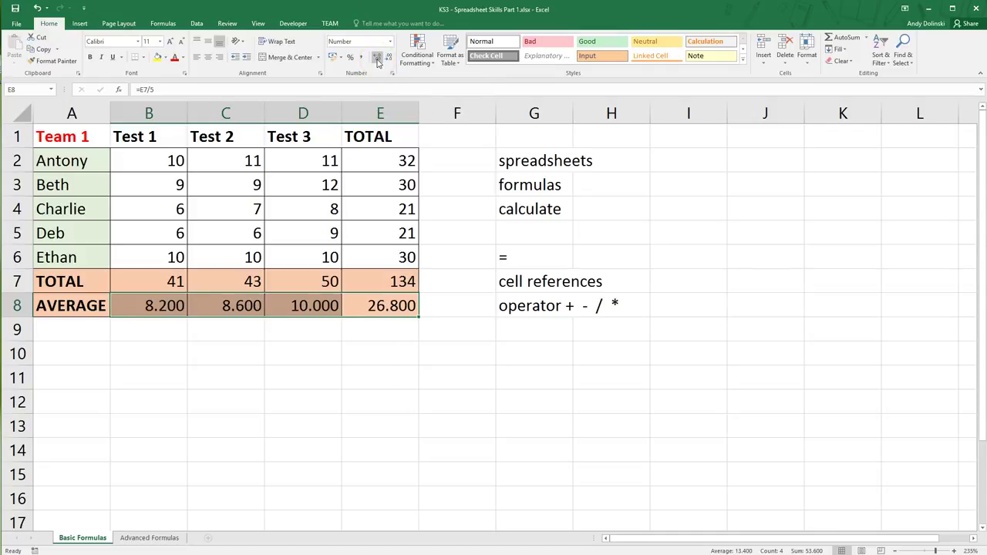
pyautogui.click(389, 59)
pyautogui.click(388, 58)
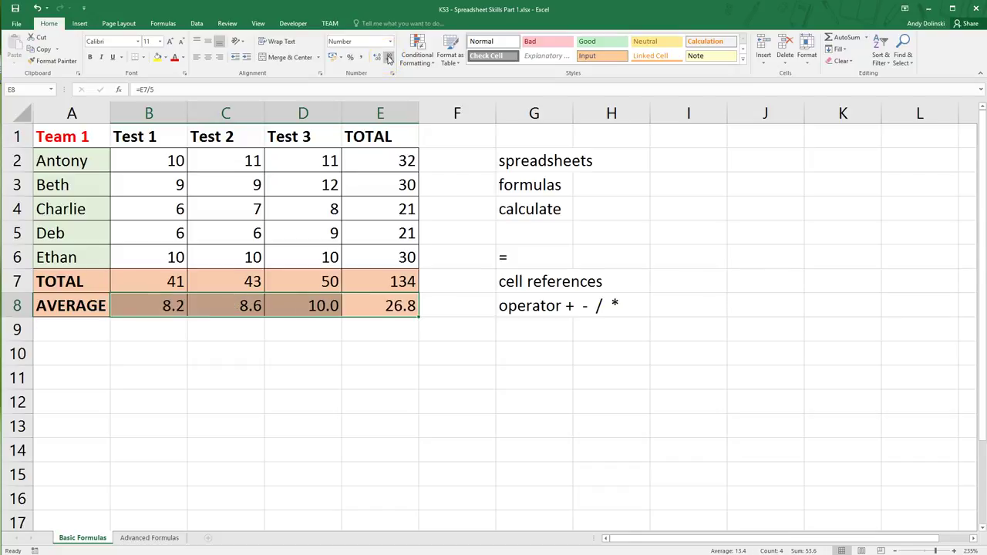
pyautogui.click(206, 327)
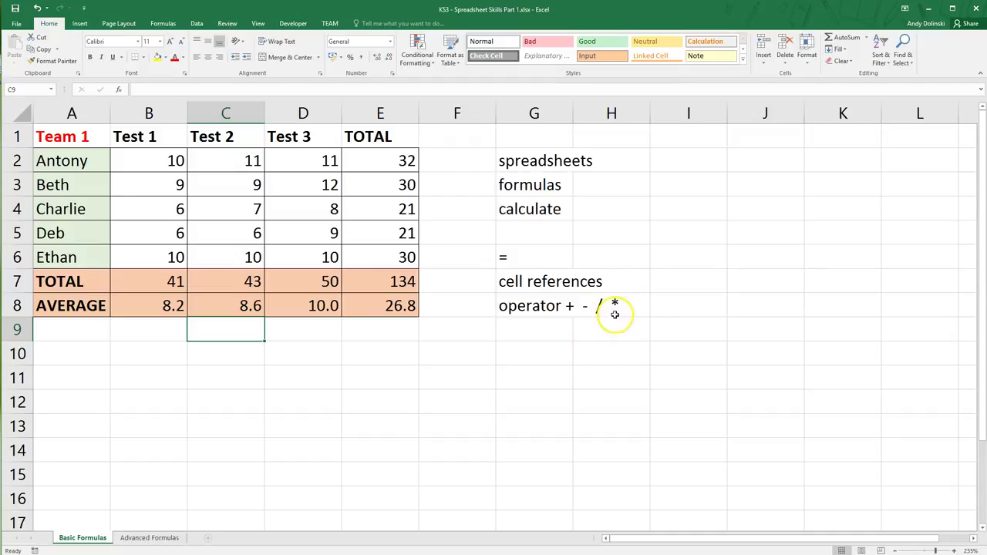
# Type the note 'numpad' into G10.
pyautogui.click(524, 353)
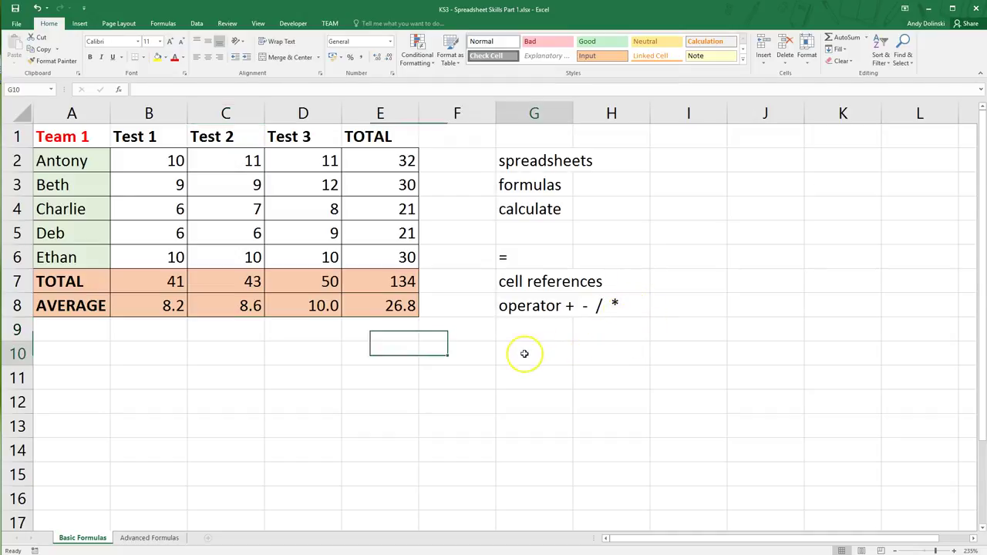
pyautogui.write('numpad')
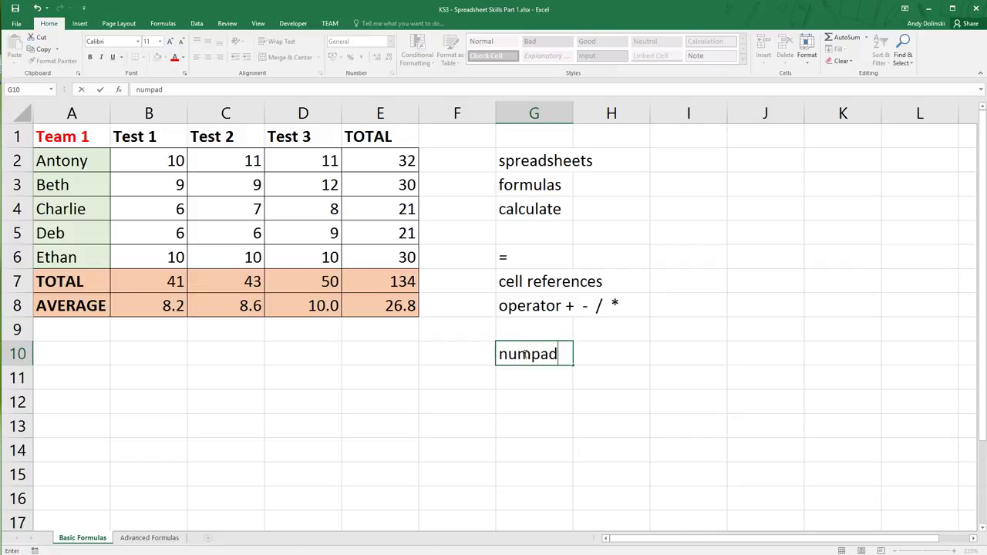
pyautogui.press('Return')
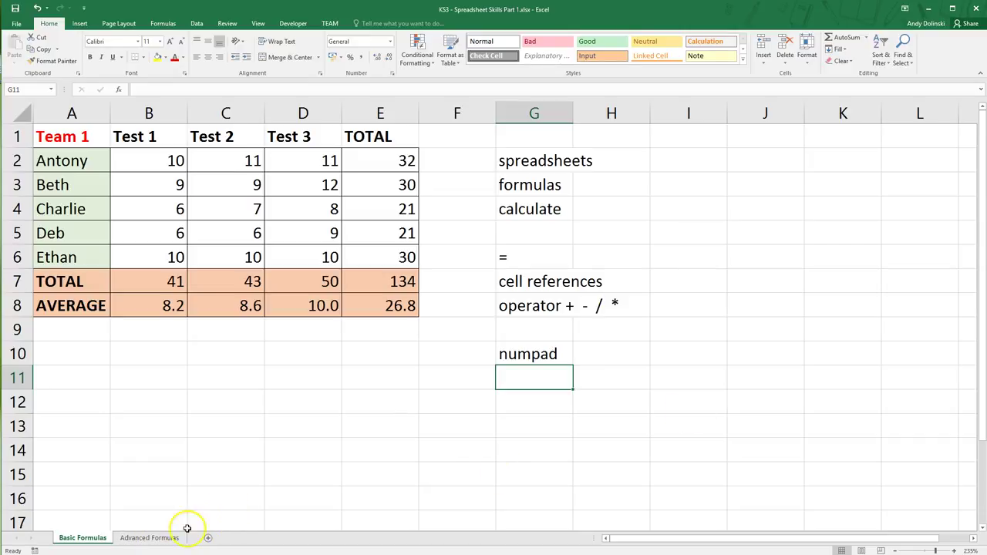
# Switch to the Advanced Formulas sheet with the Team 1 and Team 2 tables.
pyautogui.click(148, 537)
pyautogui.click(218, 299)
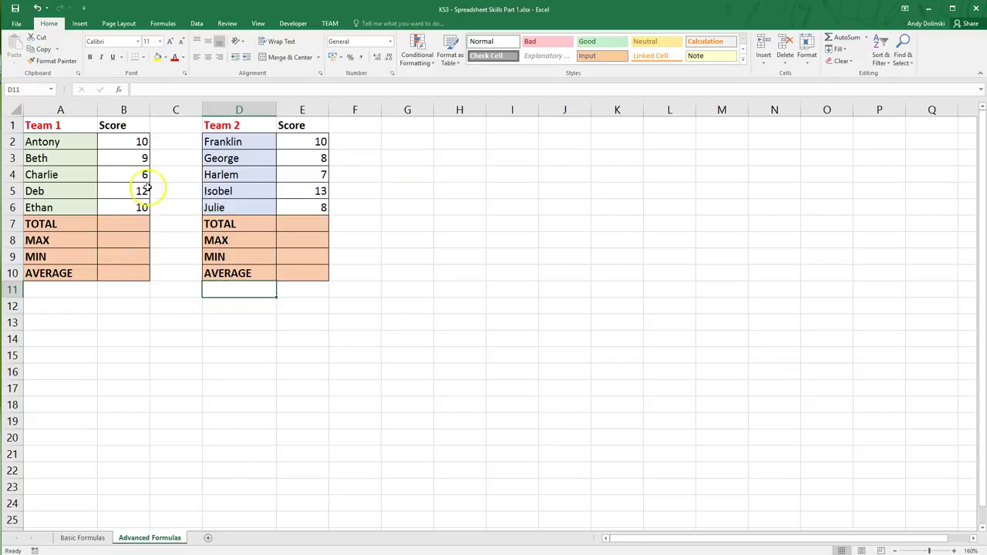